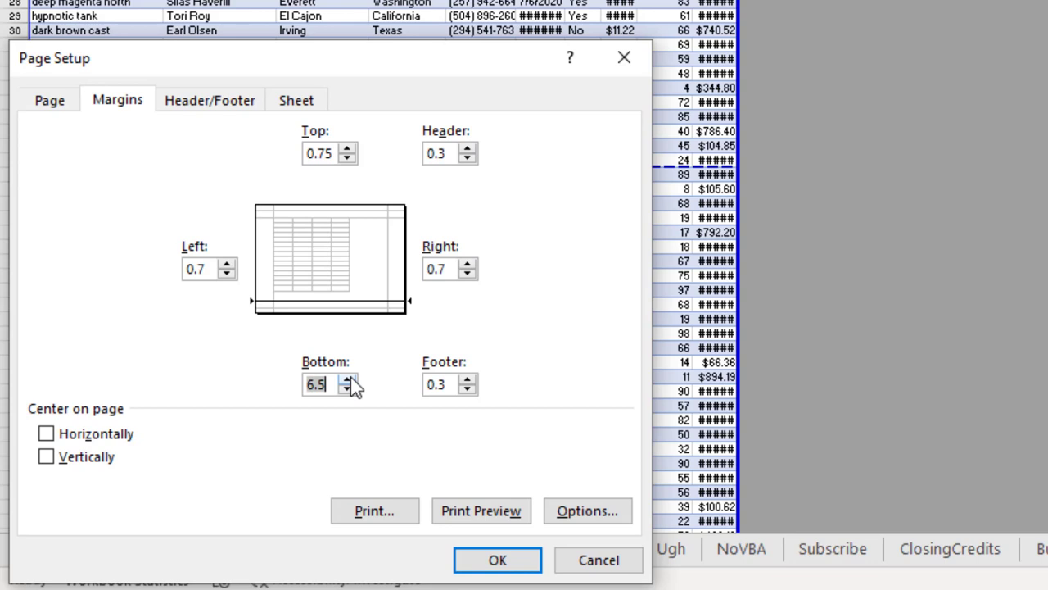
- Try custom bottom page margins of 6.5 and 6.75 to limit the rows printed per page
{"action": "left_click", "coordinate": [483, 562]}
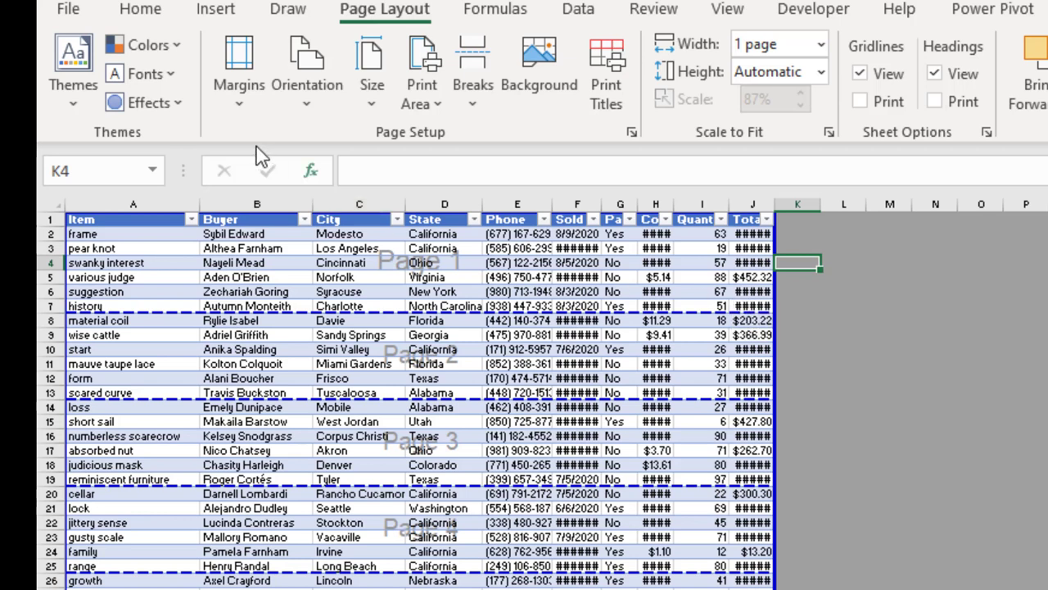
{"action": "left_click", "coordinate": [245, 98]}
{"action": "left_click", "coordinate": [303, 542]}
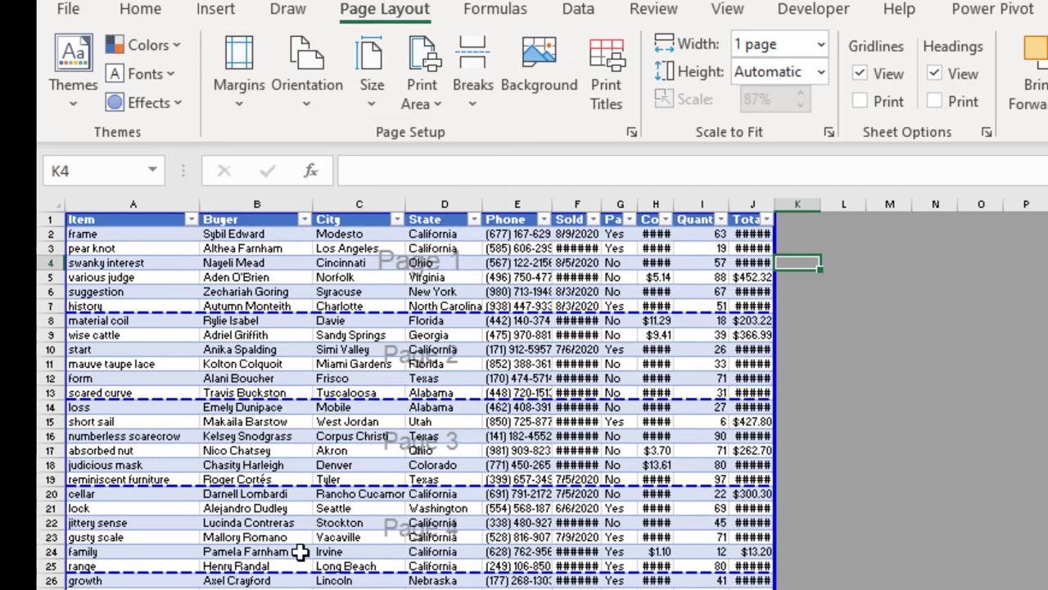
{"action": "left_click", "coordinate": [348, 466]}
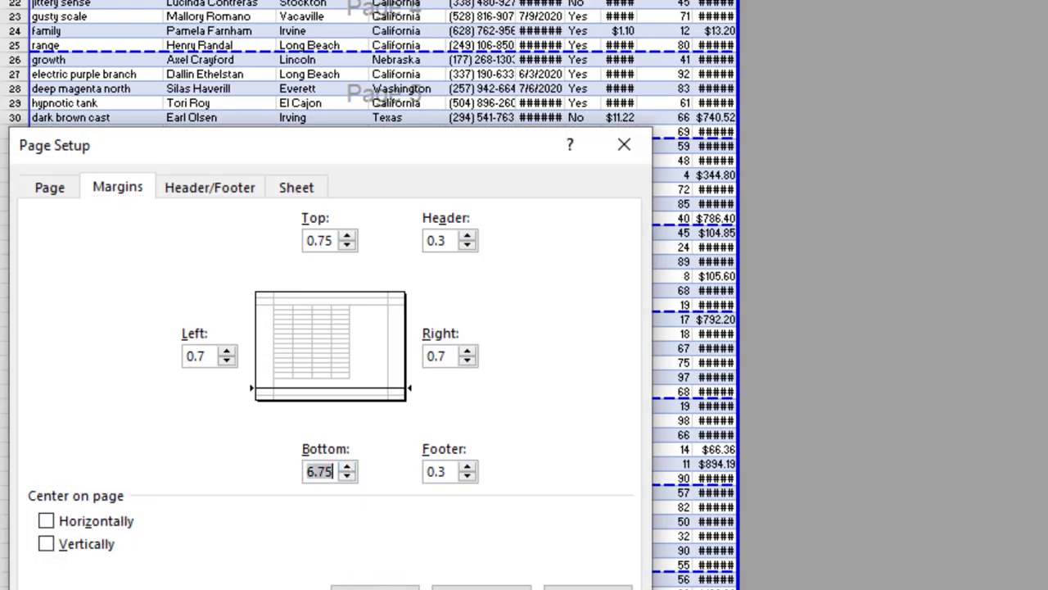
{"action": "key", "text": "Return"}
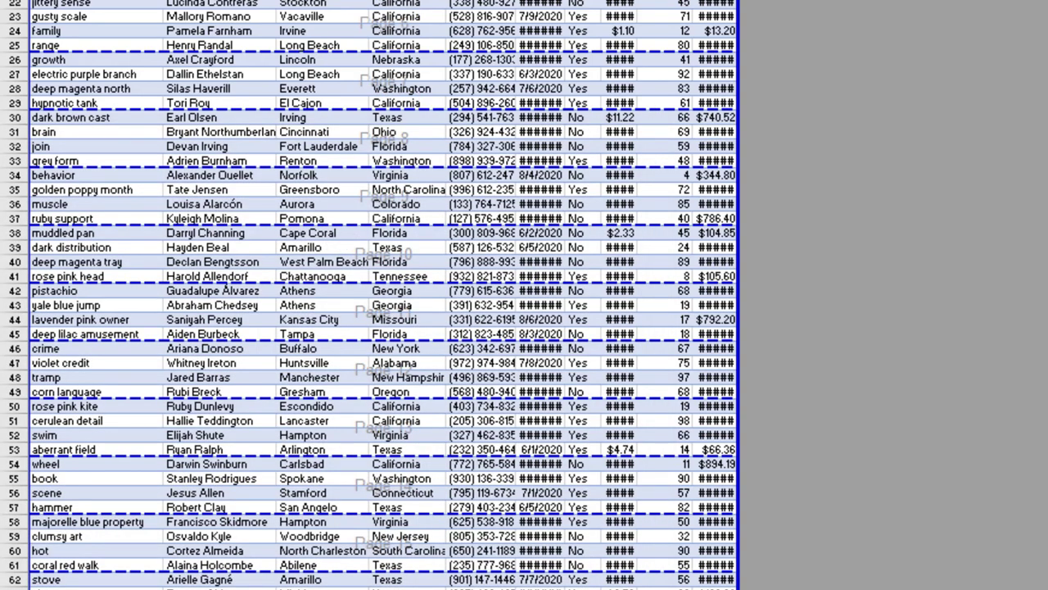
- Set the custom bottom page margin to 6.55 and return the worksheet to Normal view
{"action": "left_click", "coordinate": [245, 3]}
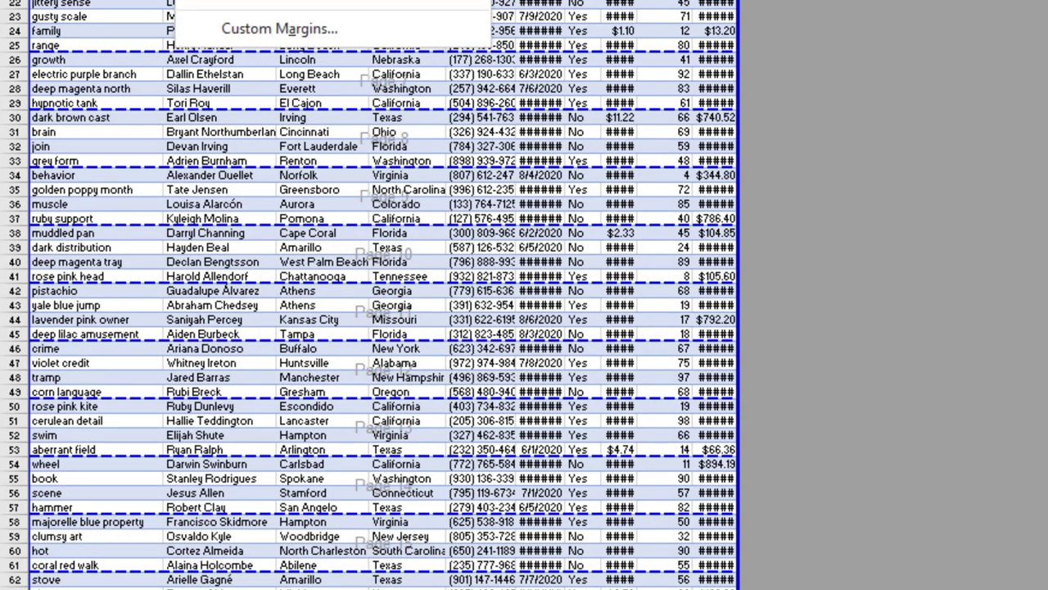
{"action": "left_click", "coordinate": [246, 28]}
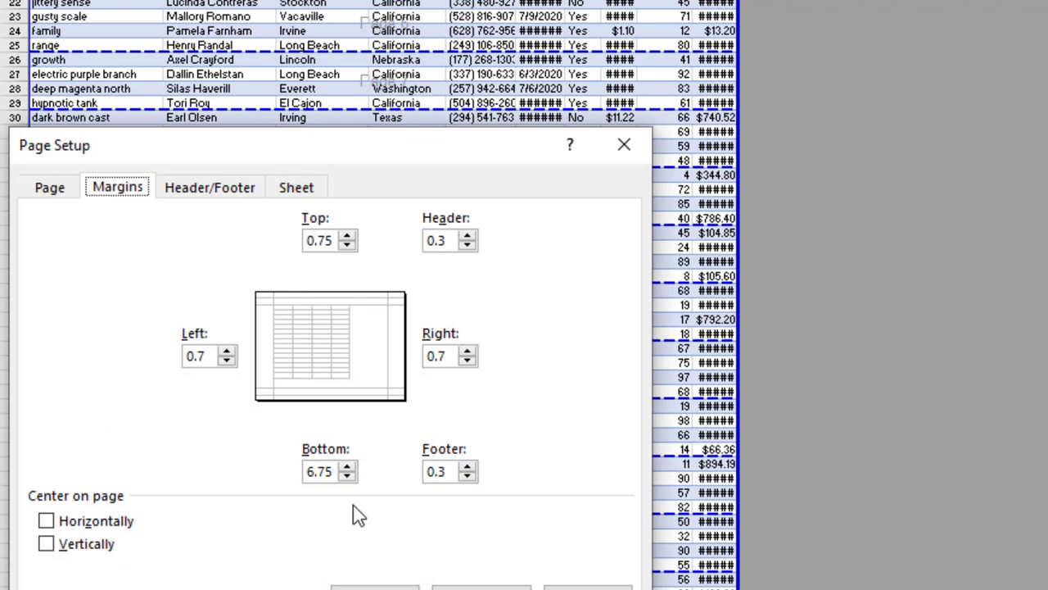
{"action": "left_click", "coordinate": [329, 472]}
{"action": "key", "text": "BackSpace"}
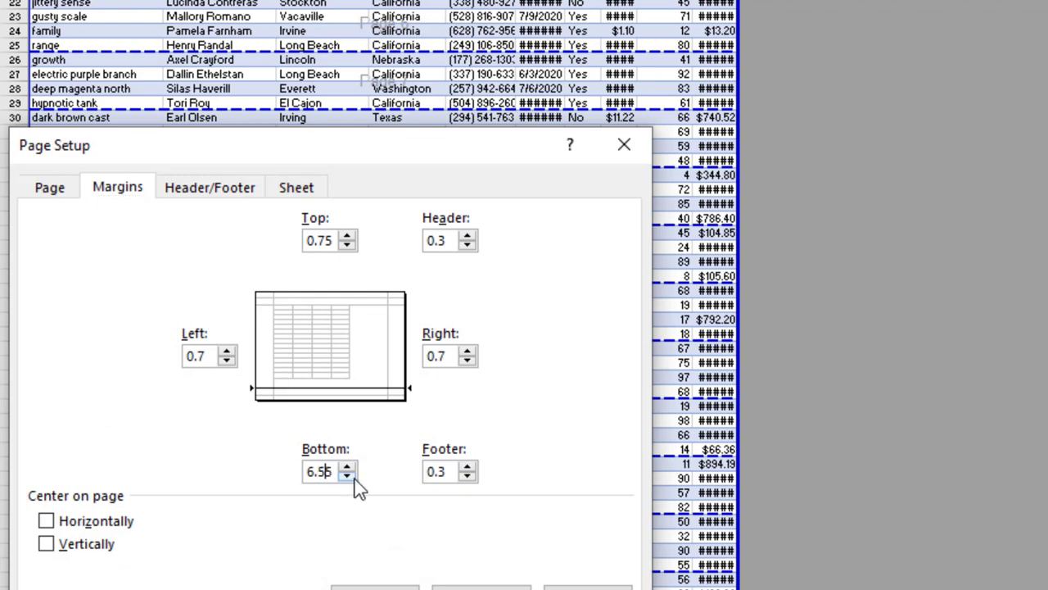
{"action": "left_click", "coordinate": [624, 144]}
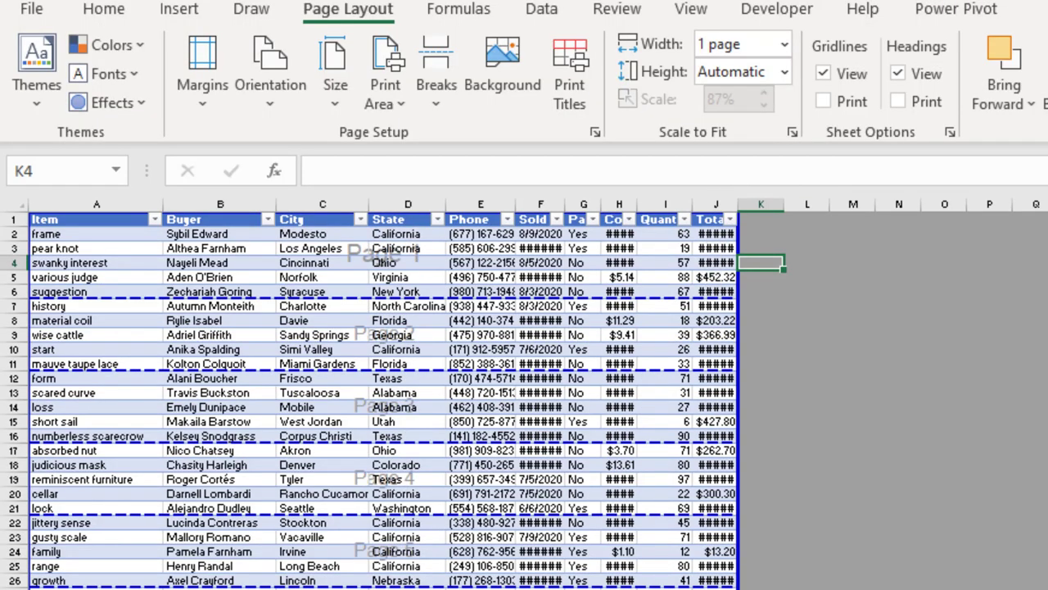
{"action": "key", "text": "alt+w"}
{"action": "key", "text": "l"}
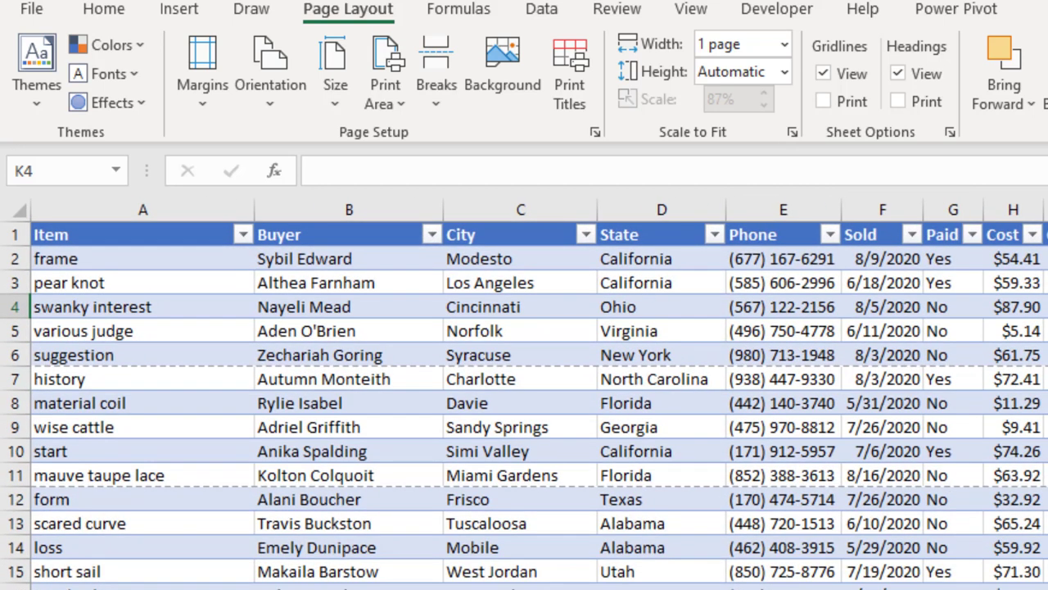
- Review the Add_Page_Breaks macro code in the Visual Basic Editor and return to the worksheet
{"action": "left_click", "coordinate": [143, 427]}
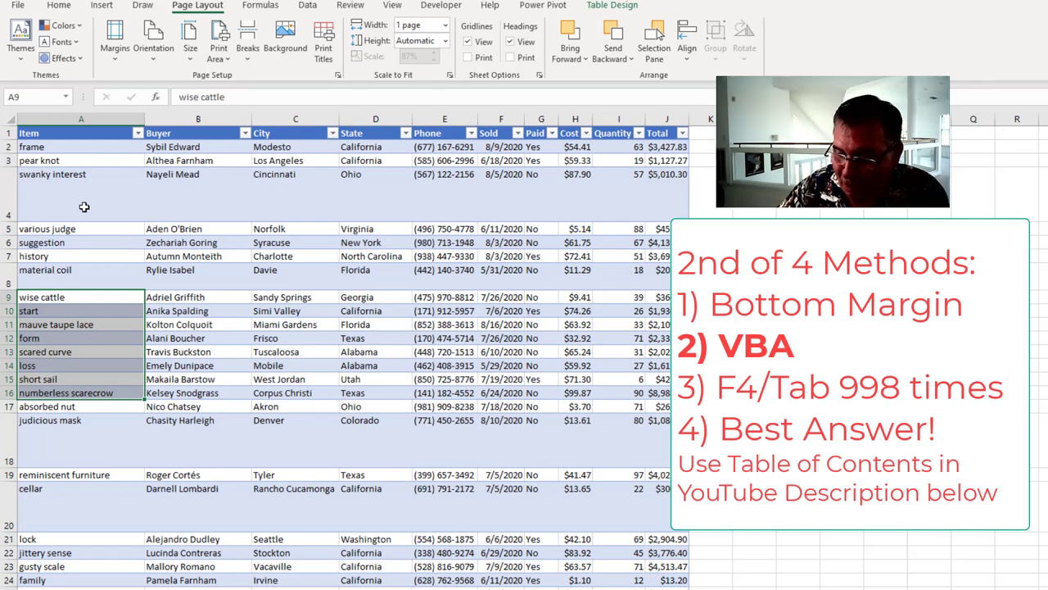
{"action": "key", "text": "alt+F11"}
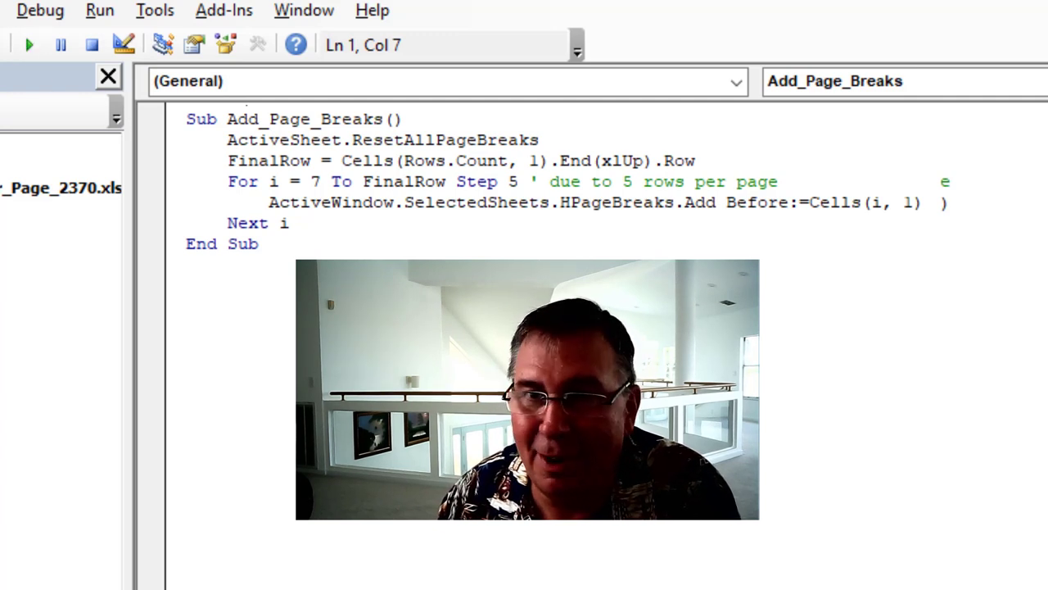
{"action": "key", "text": "alt+F11"}
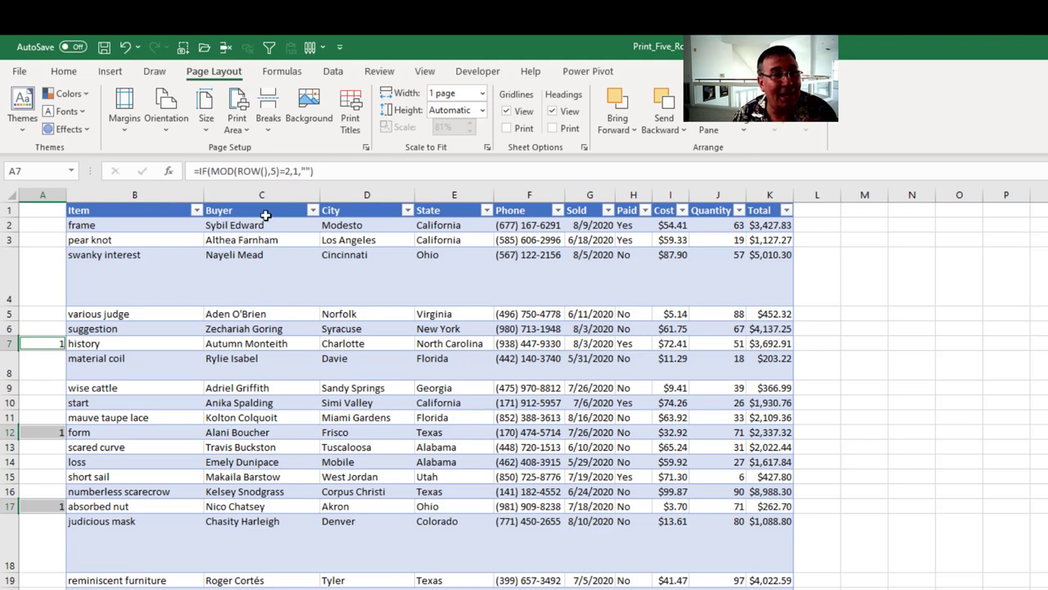
- Insert a page break above row 7 and repeat it at the following selected cells marked 1 in column A, starting with rows 12 and 17
{"action": "left_click", "coordinate": [269, 123]}
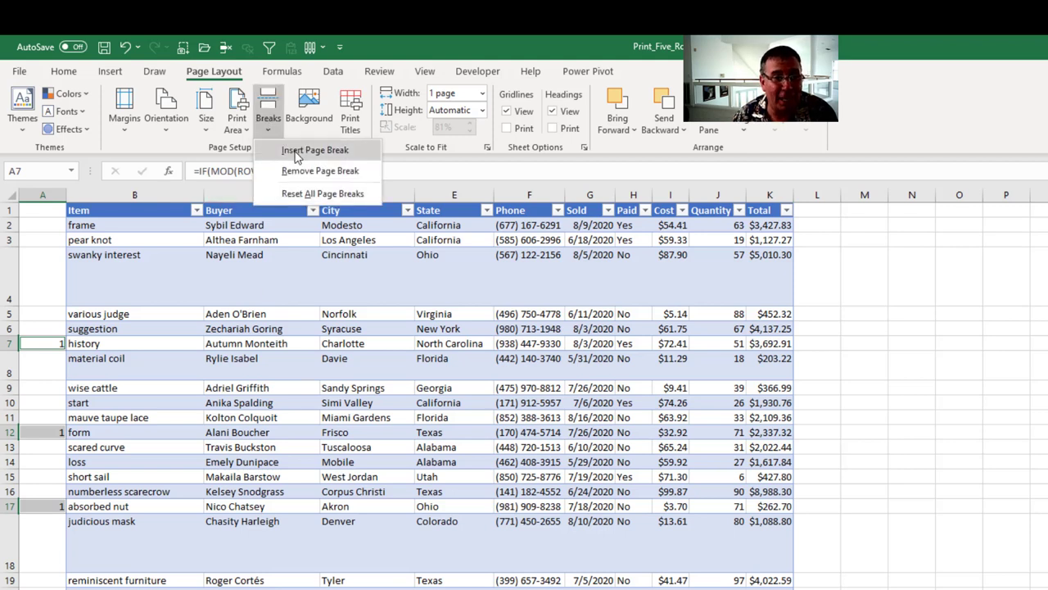
{"action": "left_click", "coordinate": [297, 155]}
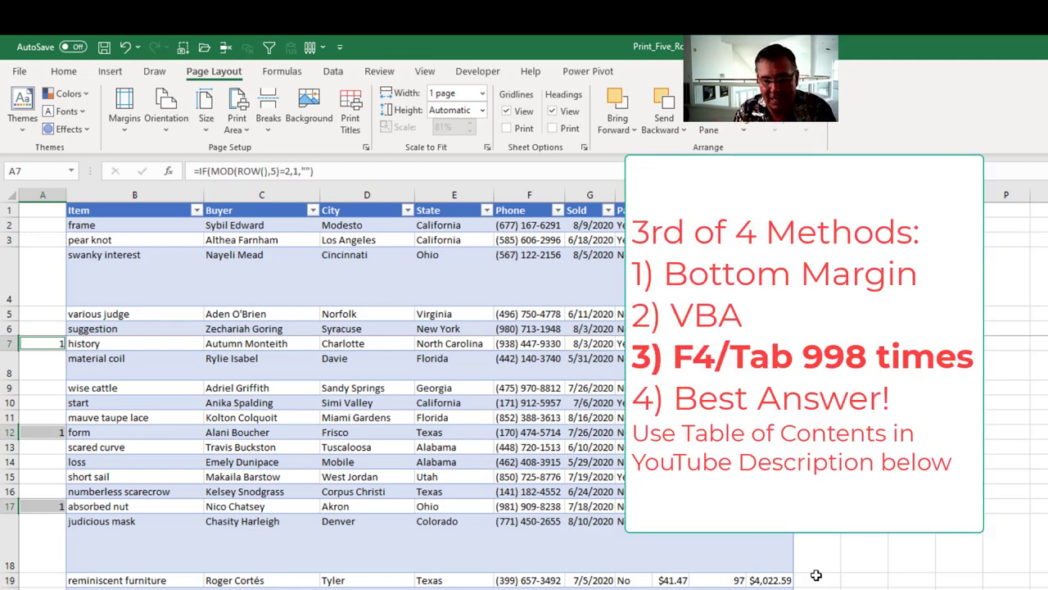
{"action": "key", "text": "Tab"}
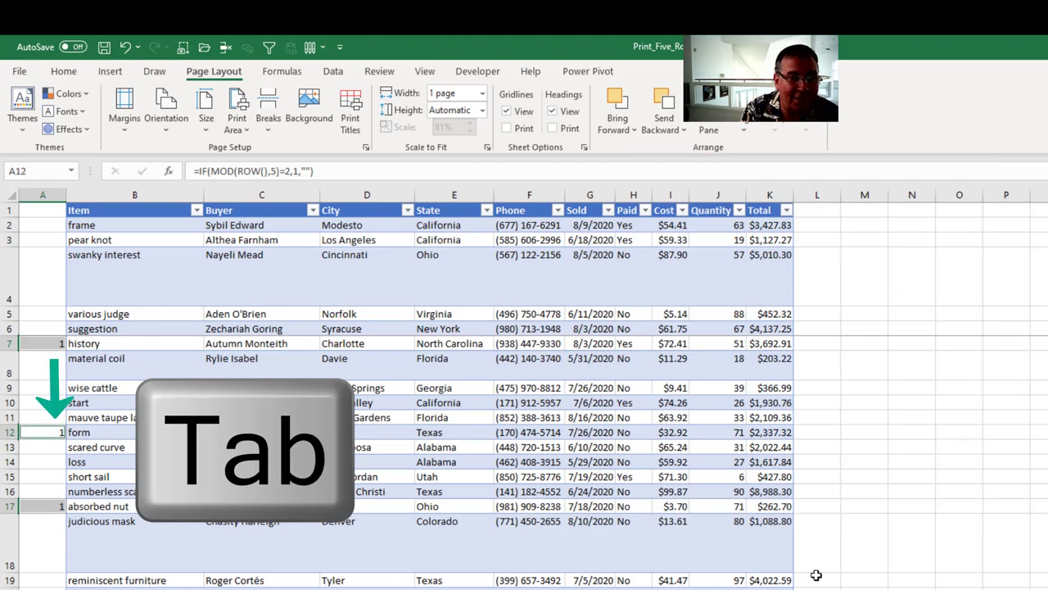
{"action": "key", "text": "F4"}
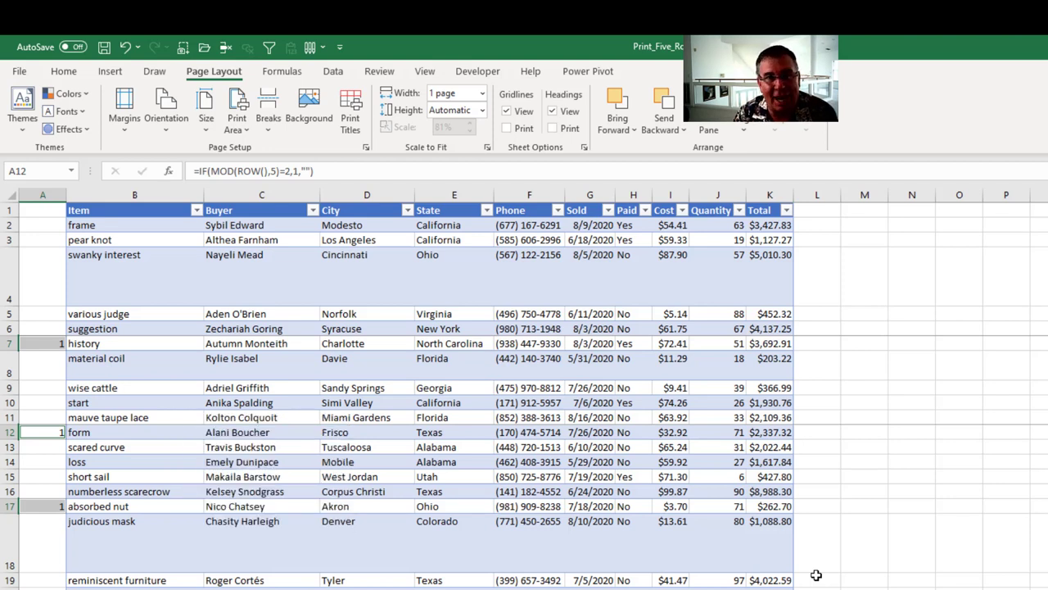
{"action": "key", "text": "shift+F4"}
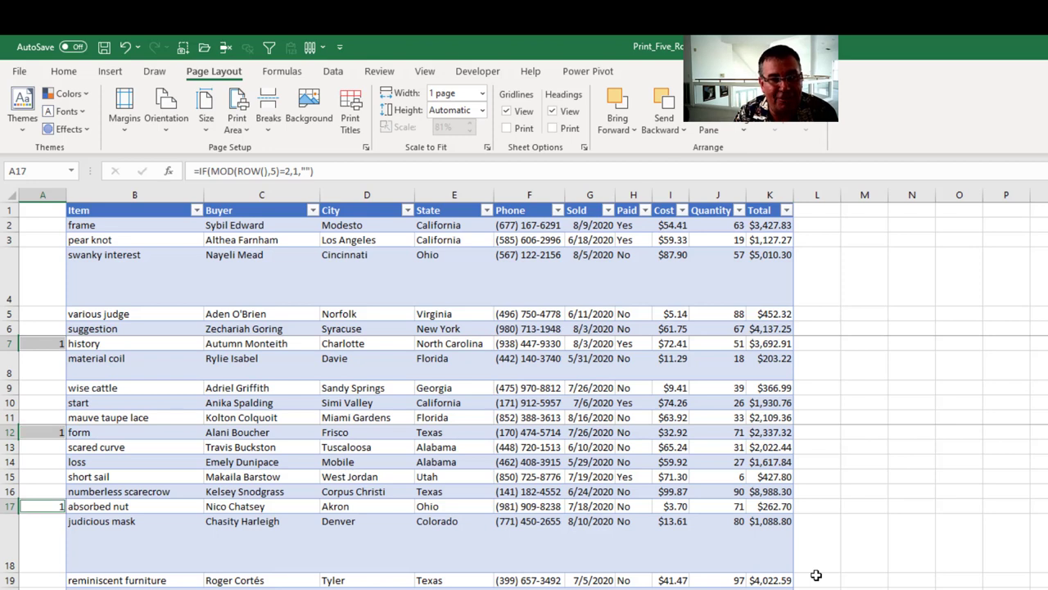
{"action": "key", "text": "shift+F4"}
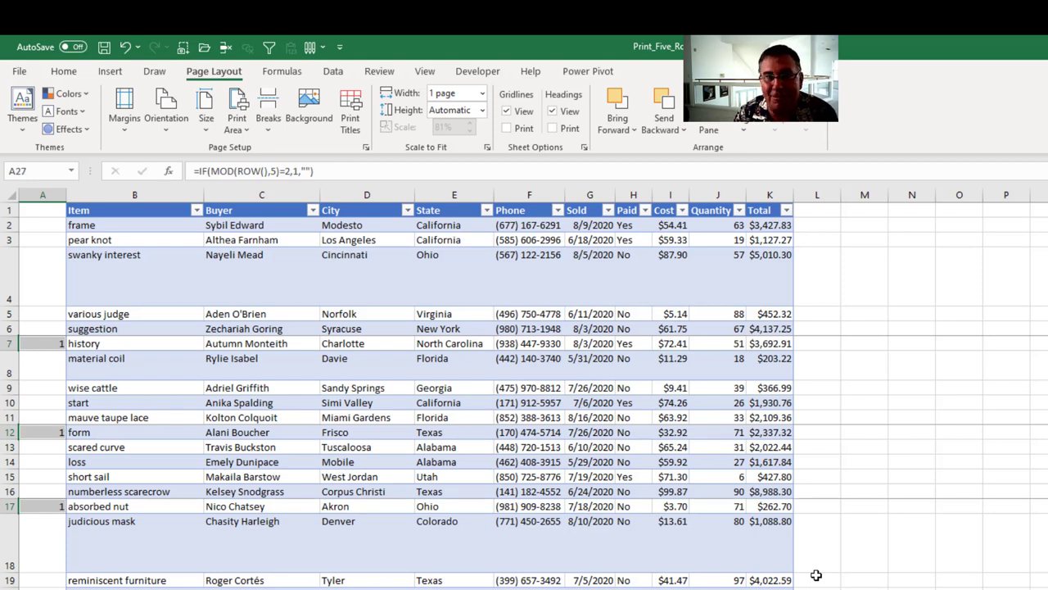
{"action": "key", "text": "shift+F4"}
{"action": "key", "text": "shift+F4"}
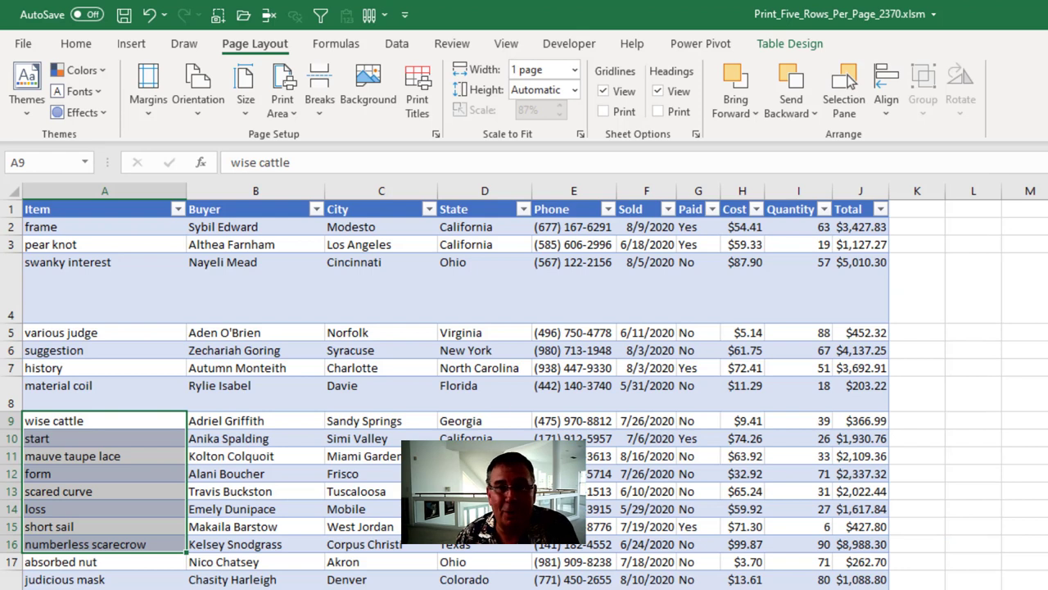
- Apply the plain, uncoloured table style to the sales table and convert it to a normal range
{"action": "left_click", "coordinate": [789, 43]}
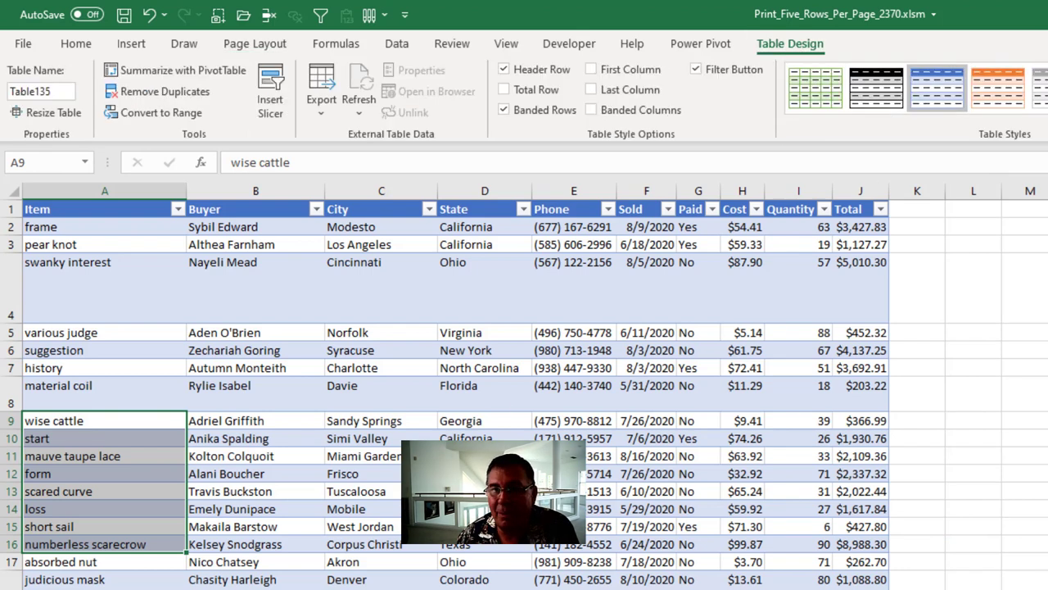
{"action": "left_click", "coordinate": [1041, 111]}
{"action": "left_click", "coordinate": [814, 105]}
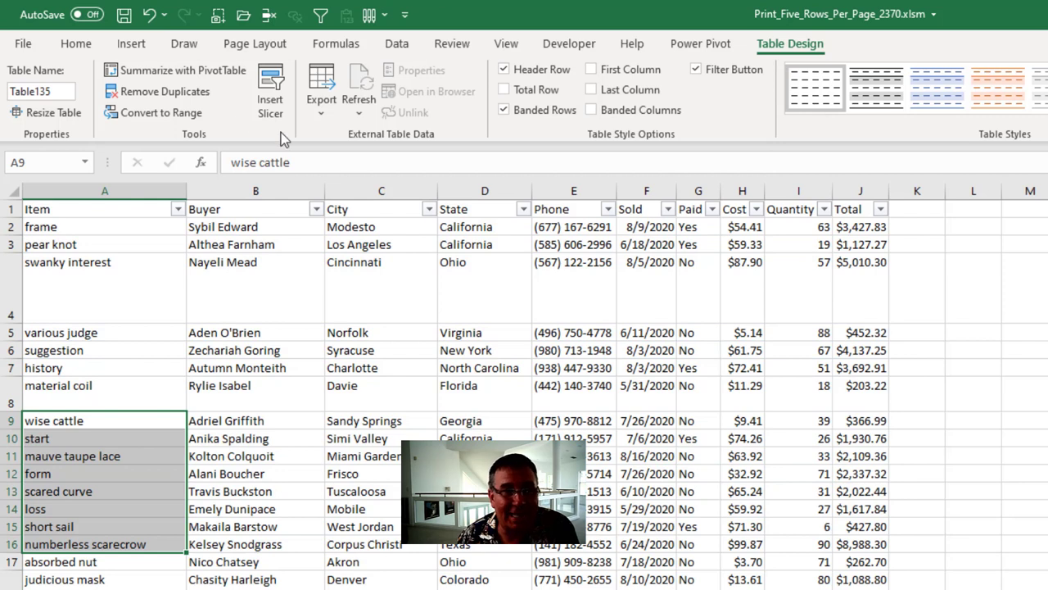
{"action": "left_click", "coordinate": [186, 115]}
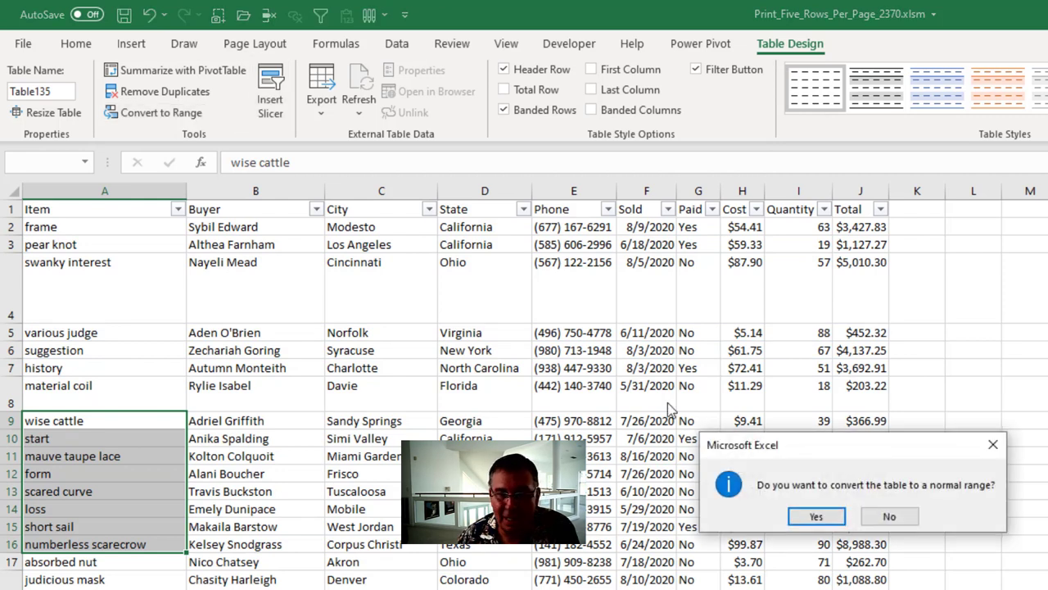
{"action": "left_click", "coordinate": [816, 517]}
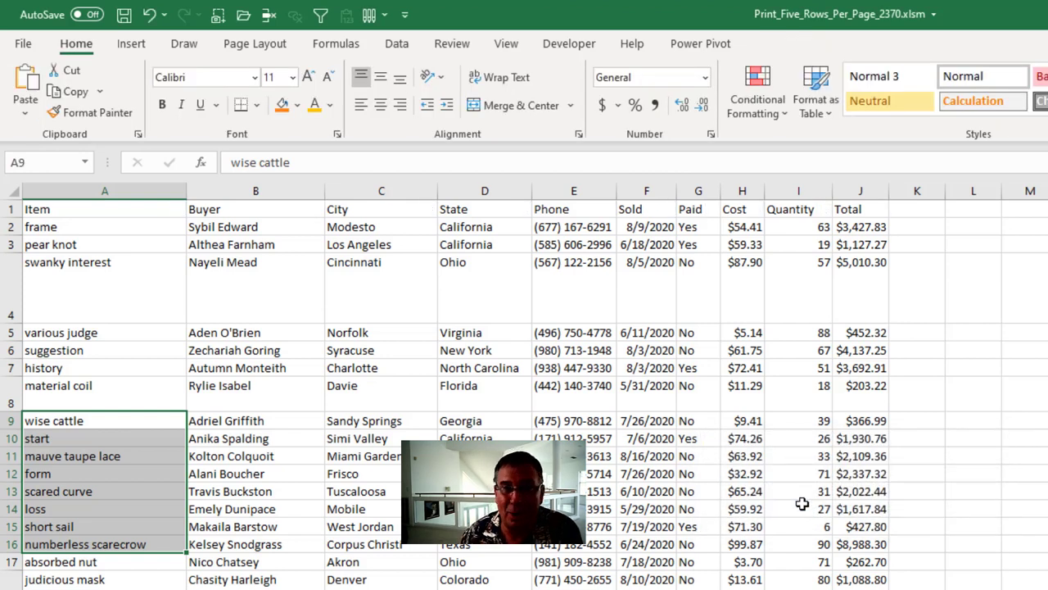
- Add a column headed Dummy in K1 and fill it with 1 for every data row
{"action": "left_click", "coordinate": [923, 213]}
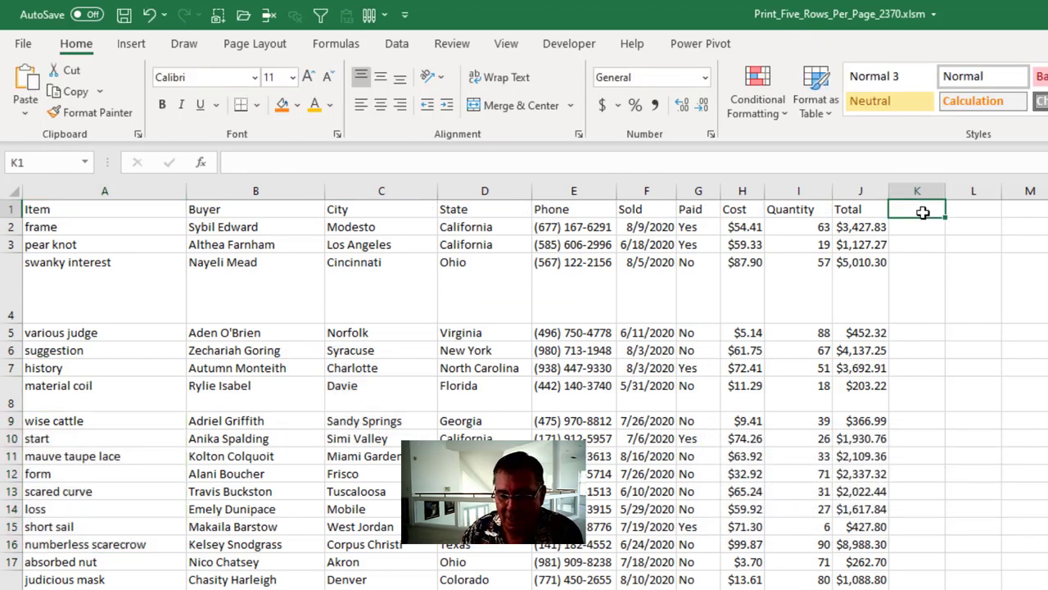
{"action": "type", "text": "Dummy"}
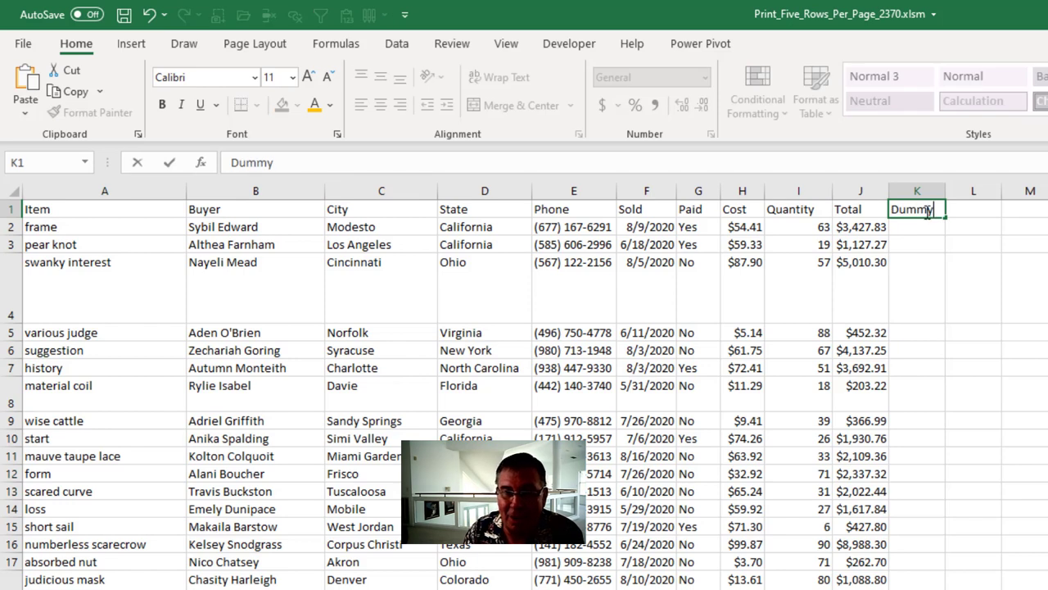
{"action": "key", "text": "Return"}
{"action": "type", "text": "1"}
{"action": "key", "text": "ctrl+Return"}
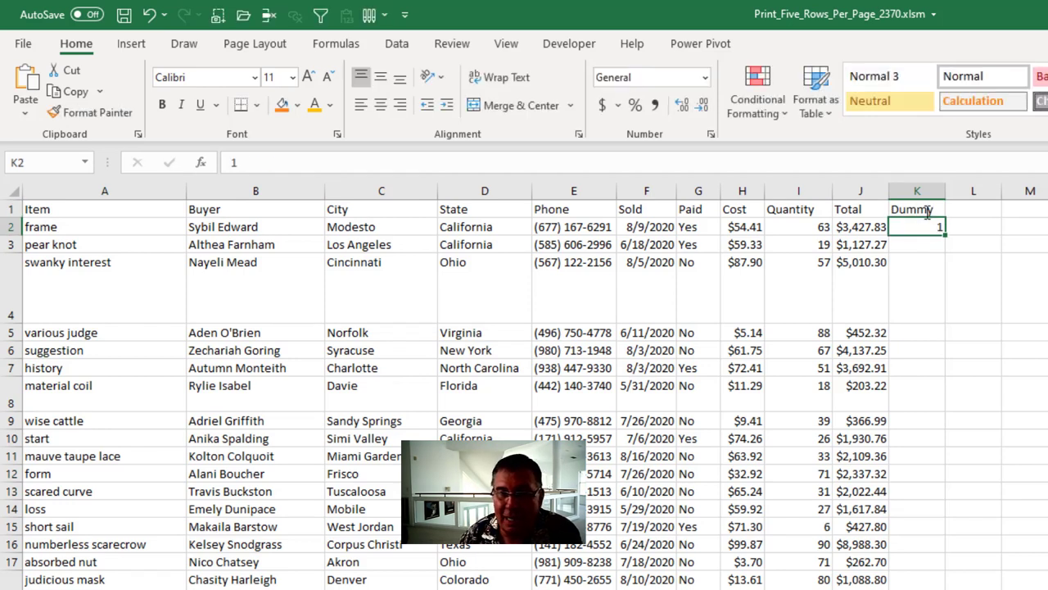
{"action": "double_click", "coordinate": [945, 237]}
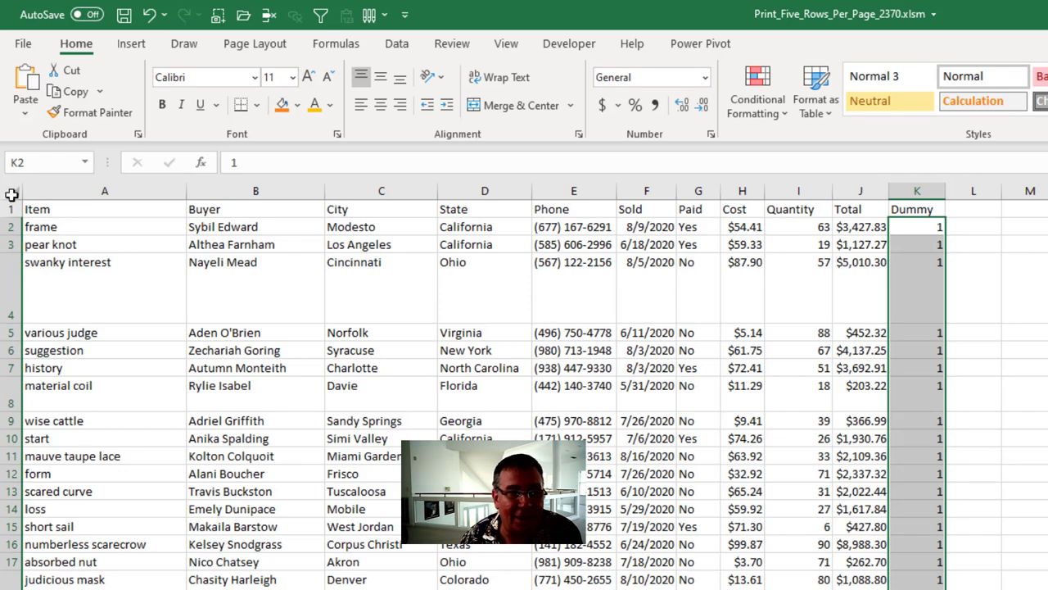
- Insert a blank column before the Item column and head it Page in A1
{"action": "key", "text": "ctrl+Home"}
{"action": "left_click", "coordinate": [58, 191]}
{"action": "key", "text": "ctrl+shift+plus"}
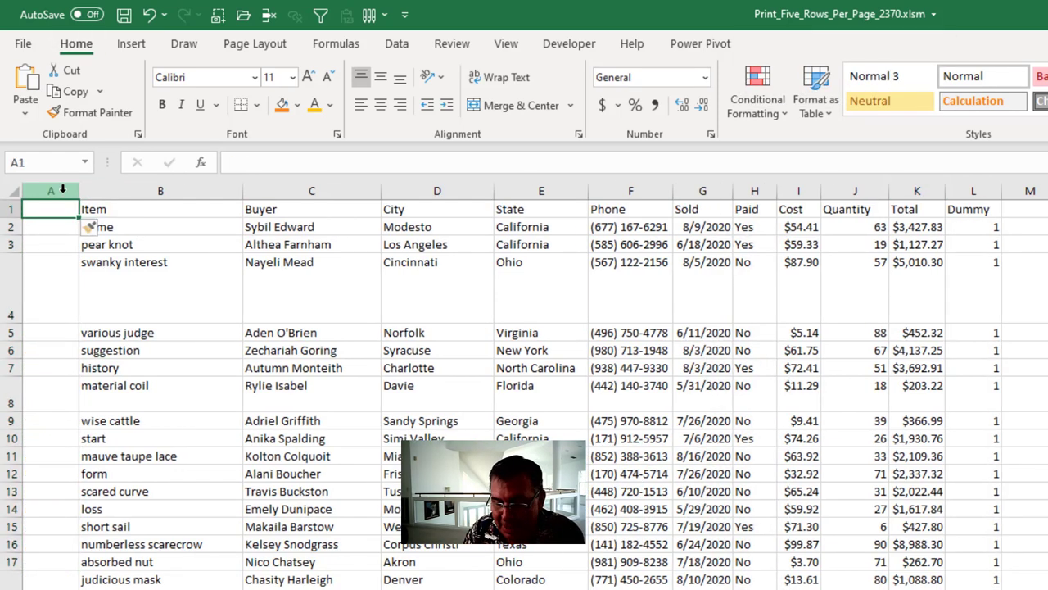
{"action": "type", "text": "Pagee"}
{"action": "key", "text": "BackSpace"}
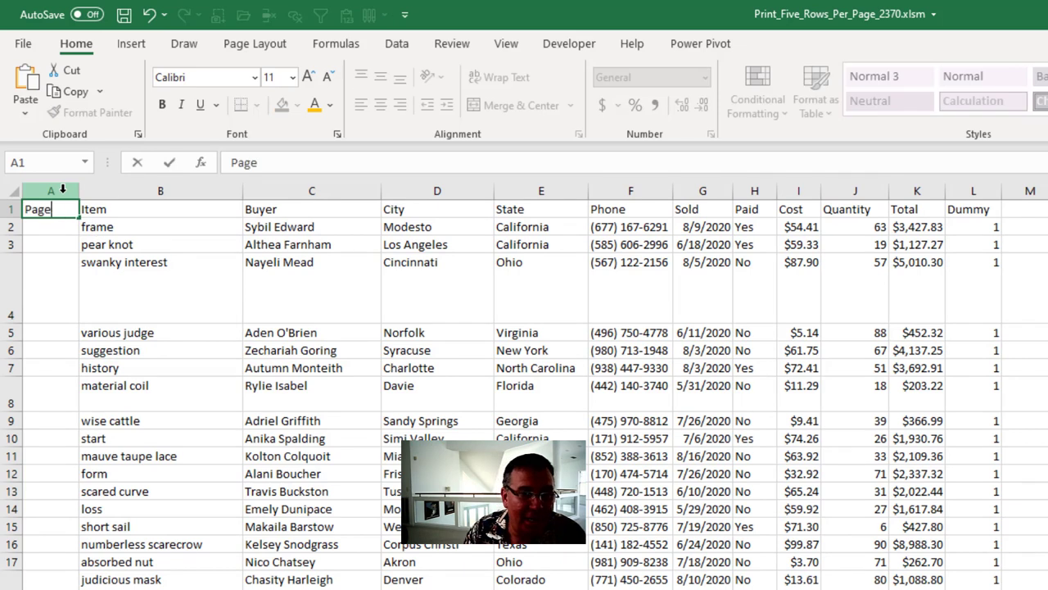
{"action": "key", "text": "Return"}
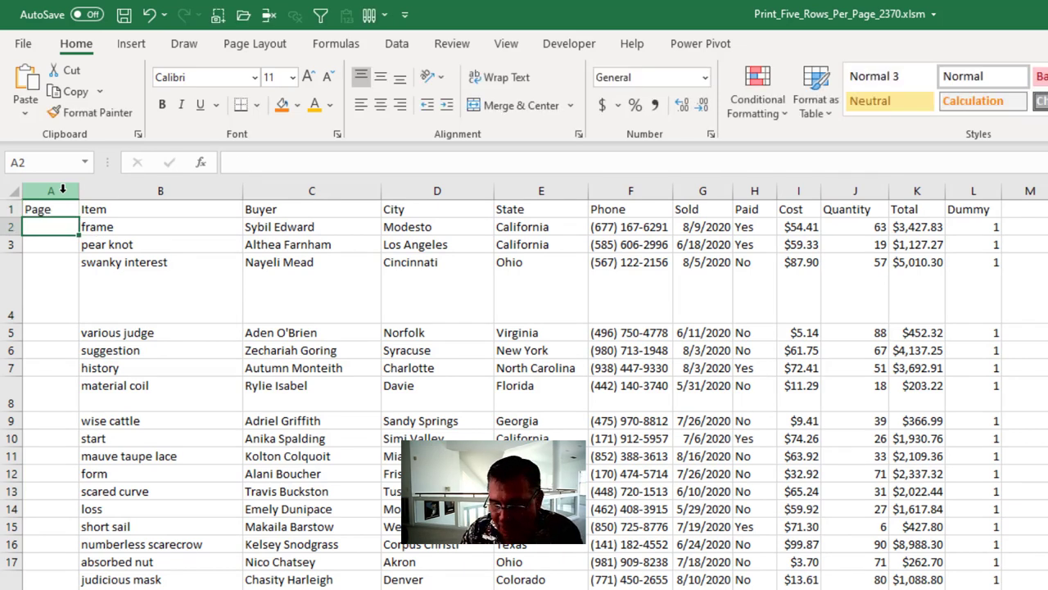
- Enter =(ROW()+0)/5 in A2, fill it down the Page column, and reselect A2
{"action": "type", "text": "=ROW()"}
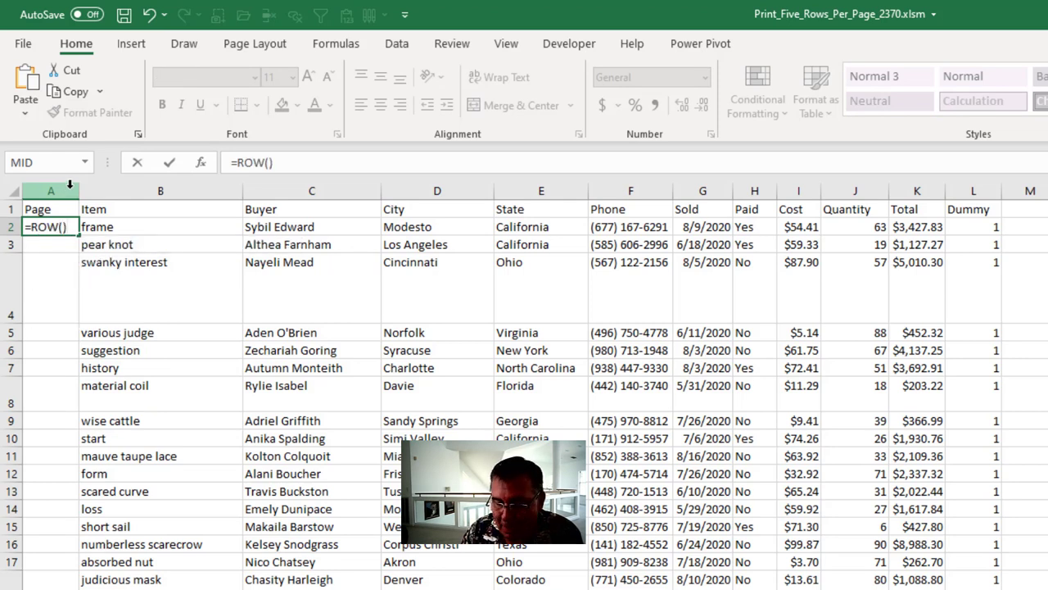
{"action": "type", "text": "+0)"}
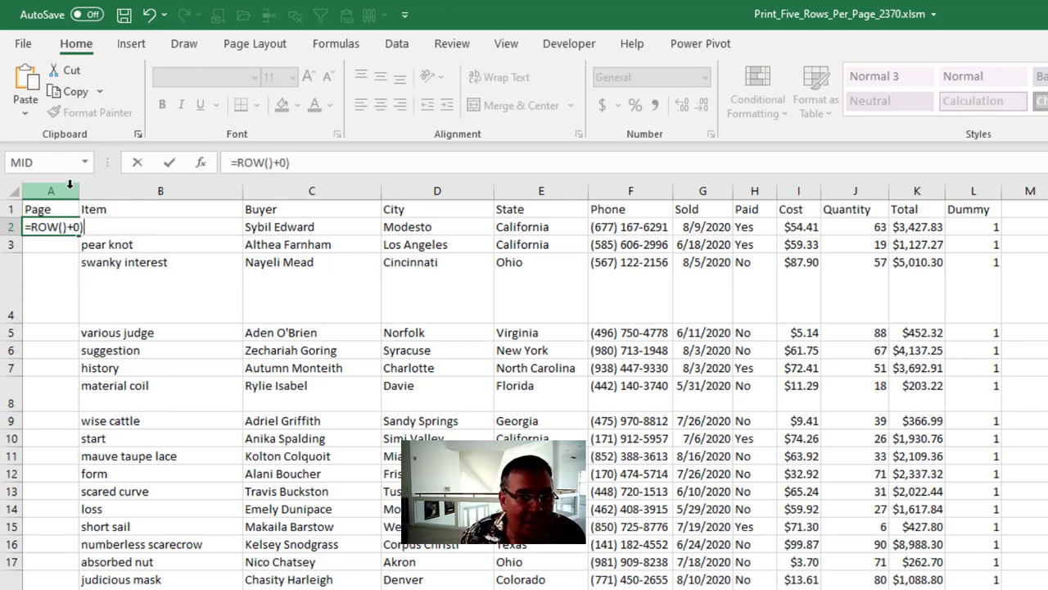
{"action": "left_click", "coordinate": [32, 225]}
{"action": "type", "text": "("}
{"action": "key", "text": "End"}
{"action": "type", "text": "/5"}
{"action": "key", "text": "Return"}
{"action": "key", "text": "Up"}
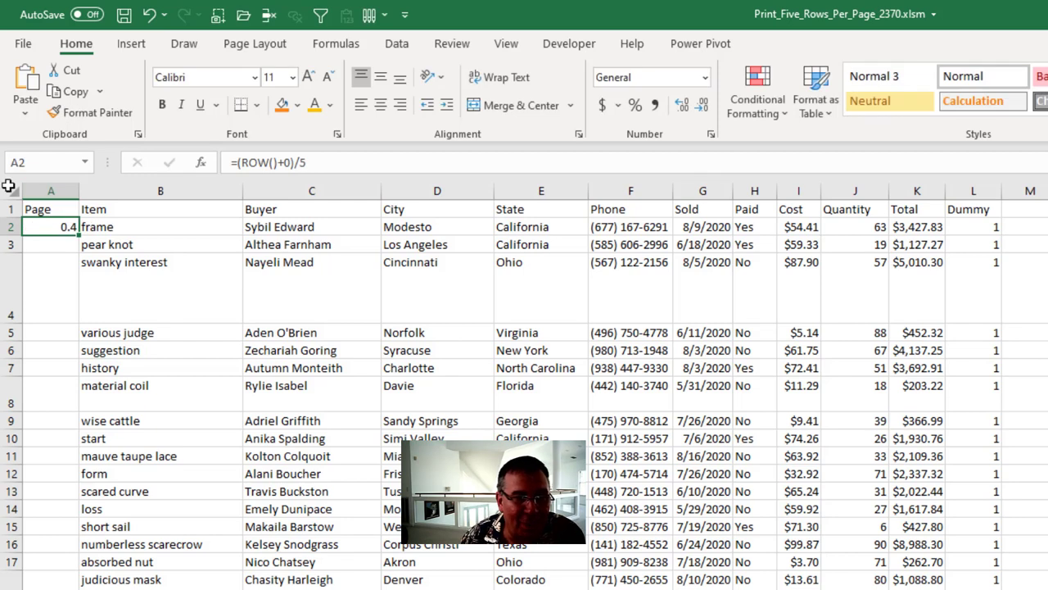
{"action": "left_click_drag", "start_coordinate": [78, 234], "coordinate": [68, 579]}
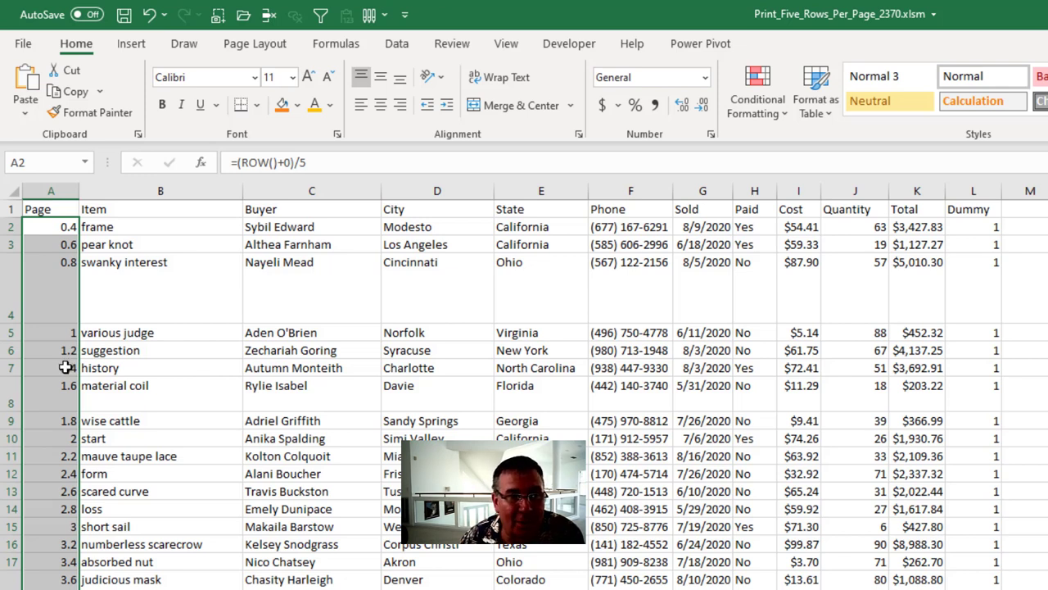
{"action": "left_click", "coordinate": [58, 227]}
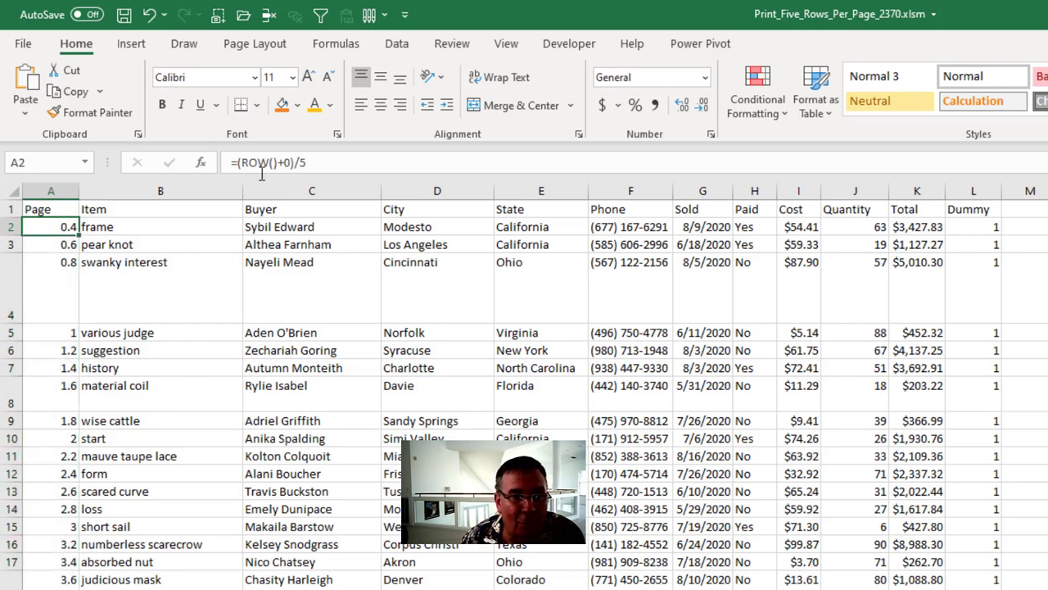
- Change the formula in A2 to =(ROW()-2)/5 and fill it down the Page column
{"action": "left_click", "coordinate": [298, 162]}
{"action": "key", "text": "BackSpace"}
{"action": "key", "text": "BackSpace"}
{"action": "type", "text": "-2"}
{"action": "key", "text": "ctrl+Return"}
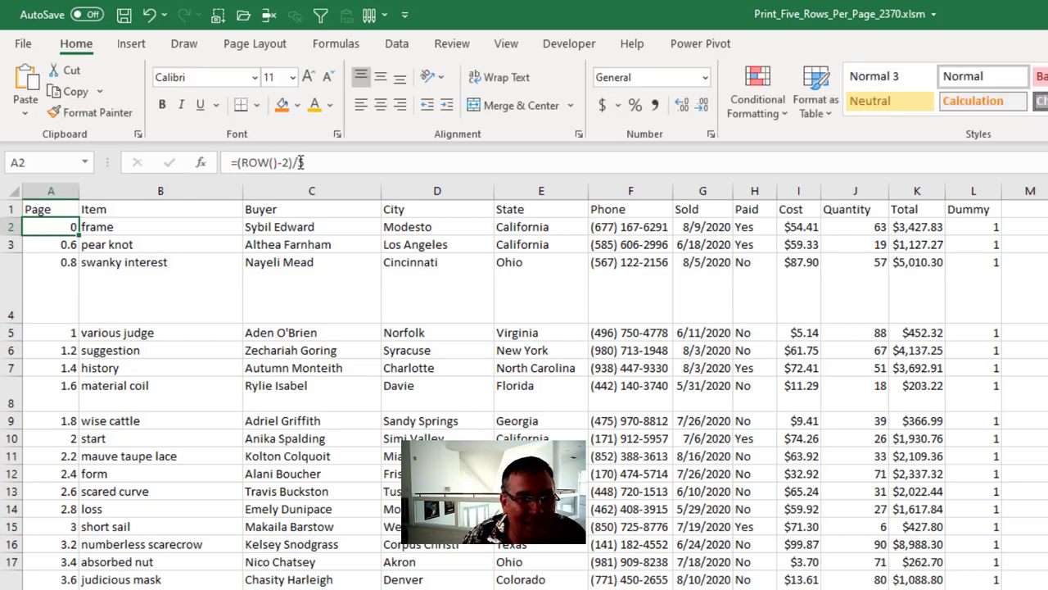
{"action": "double_click", "coordinate": [79, 235]}
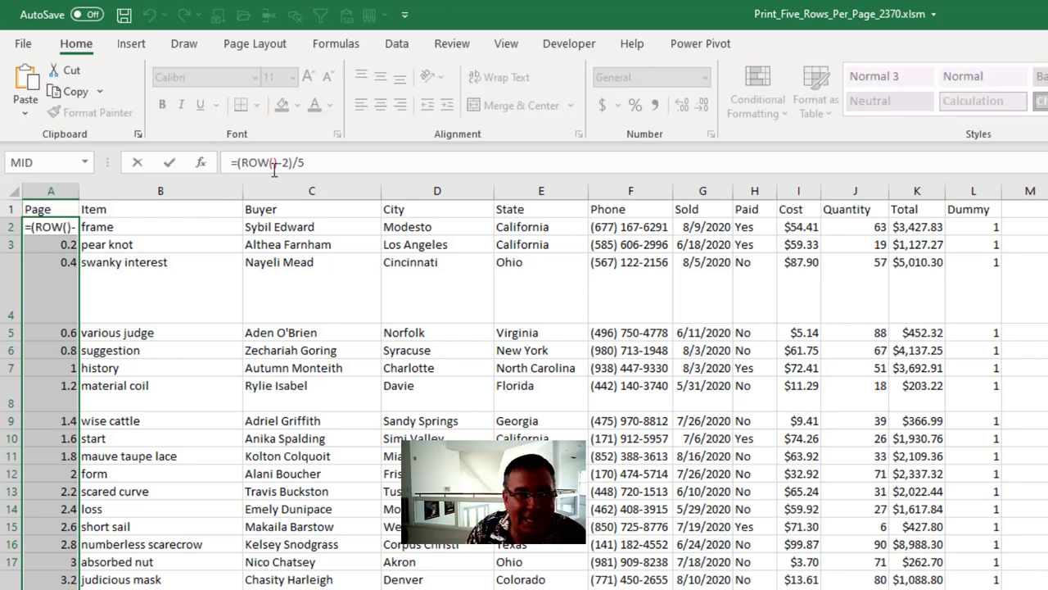
- Wrap the Page formula in INT as =INT((ROW()-2)/5) for the whole selected column, and return to its heading
{"action": "type", "text": "INT("}
{"action": "key", "text": "End"}
{"action": "type", "text": ")"}
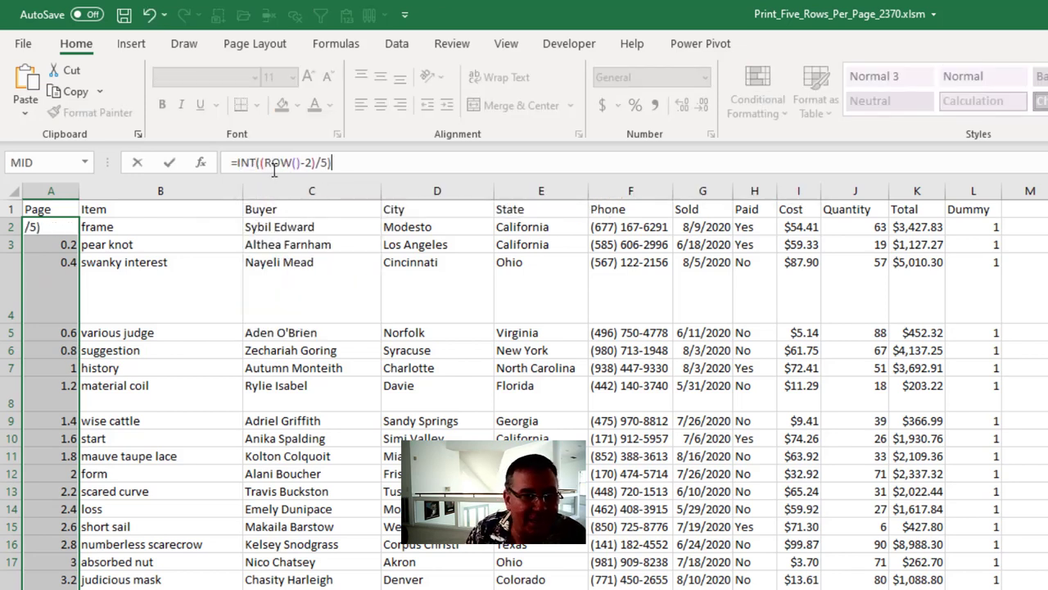
{"action": "key", "text": "ctrl+Return"}
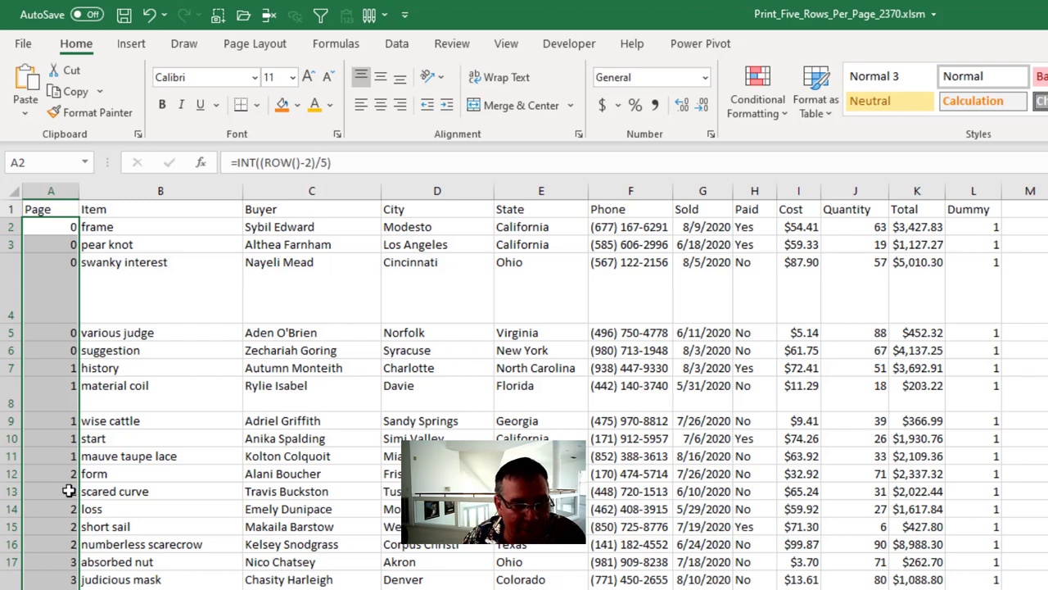
{"action": "key", "text": "ctrl+Down"}
{"action": "key", "text": "ctrl+Up"}
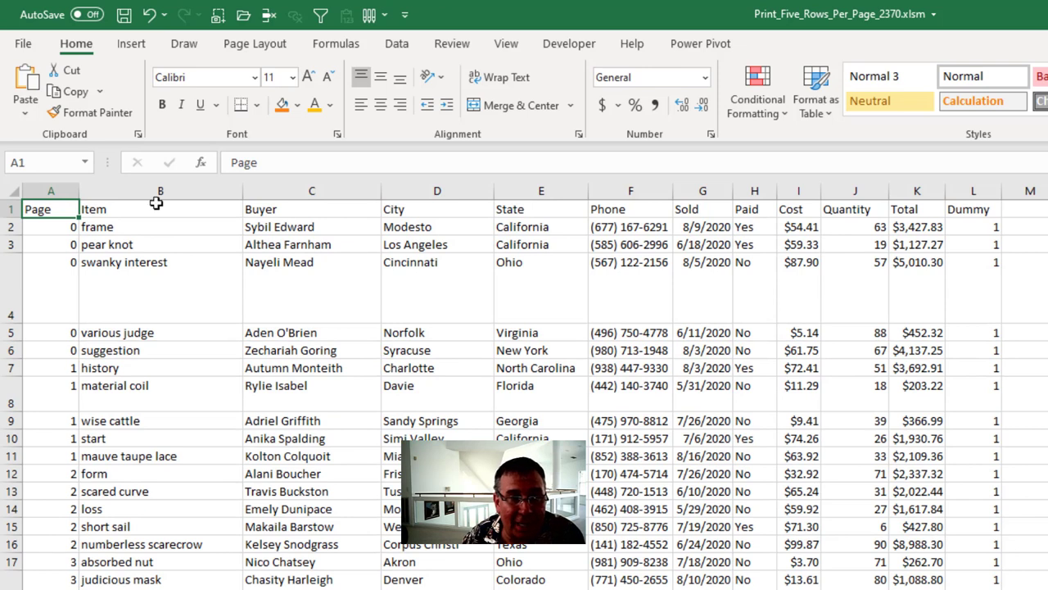
- Set columns B:K as the print area and accept the print titles with row $1:$1 repeating at top
{"action": "left_click_drag", "start_coordinate": [158, 190], "coordinate": [909, 169]}
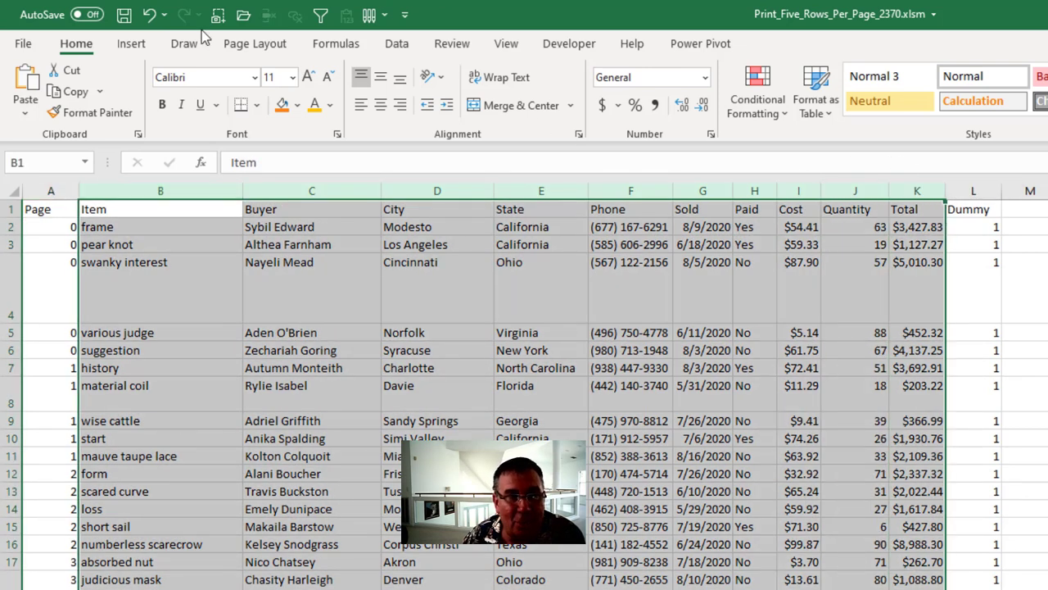
{"action": "left_click", "coordinate": [248, 49]}
{"action": "left_click", "coordinate": [282, 102]}
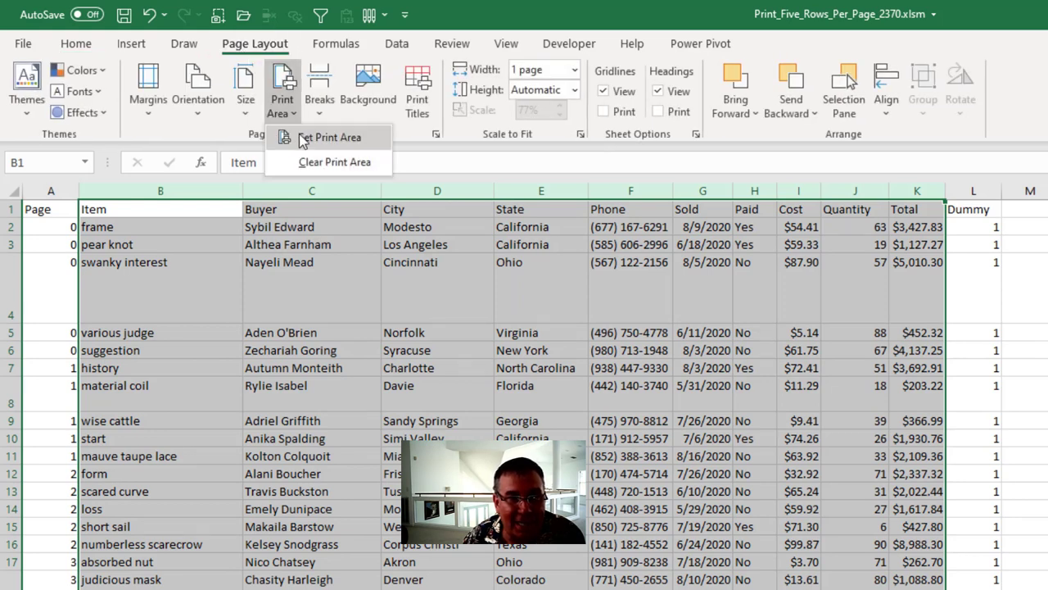
{"action": "left_click", "coordinate": [304, 138]}
{"action": "left_click", "coordinate": [414, 111]}
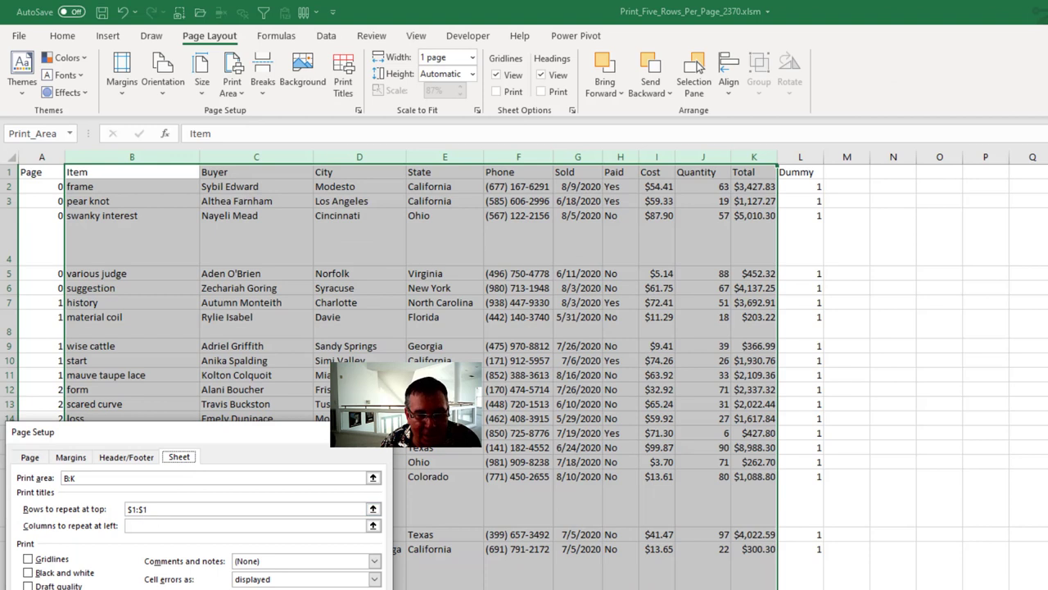
{"action": "key", "text": "Return"}
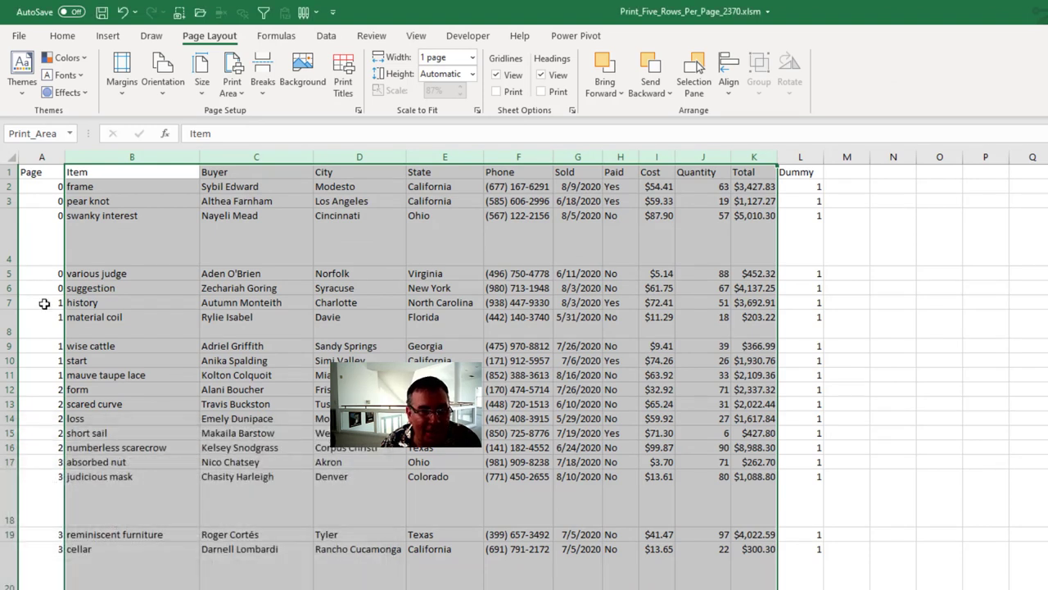
- Subtotal the list at each change in Page, summing only Dummy, with a page break between groups
{"action": "left_click", "coordinate": [44, 187]}
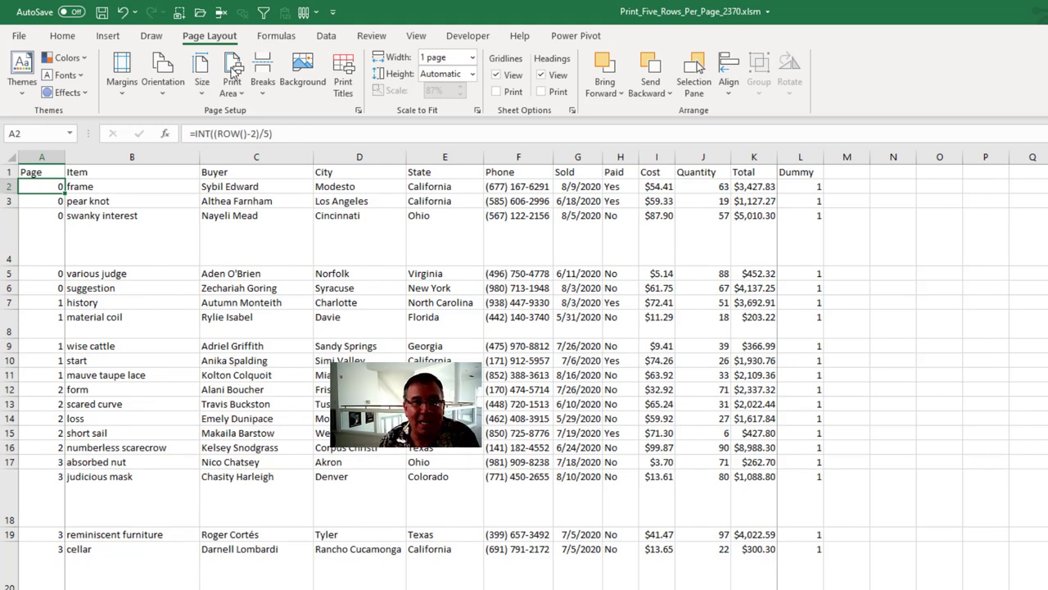
{"action": "left_click", "coordinate": [326, 35]}
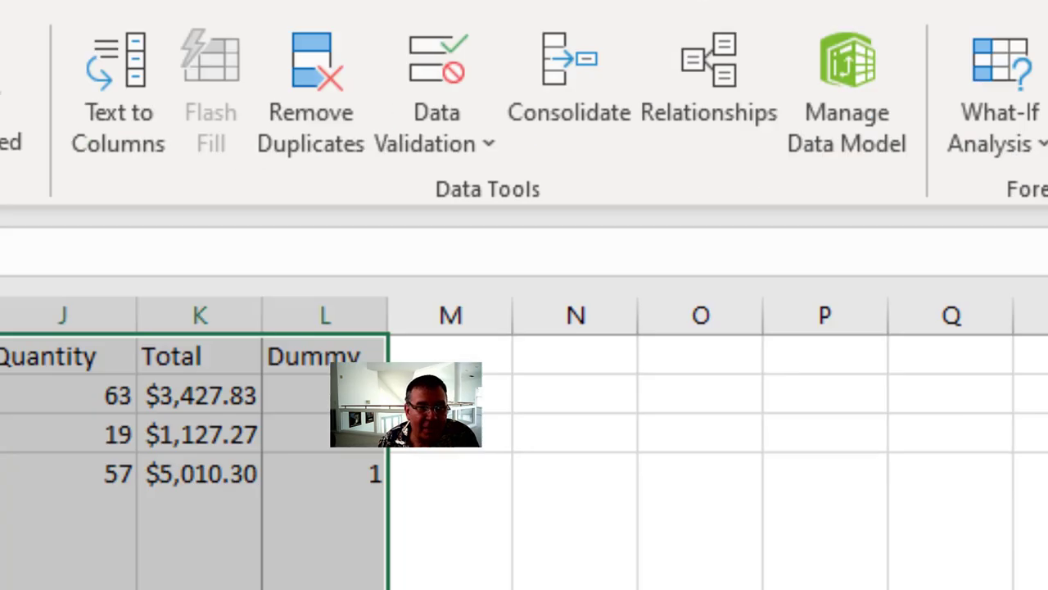
{"action": "left_click", "coordinate": [879, 196]}
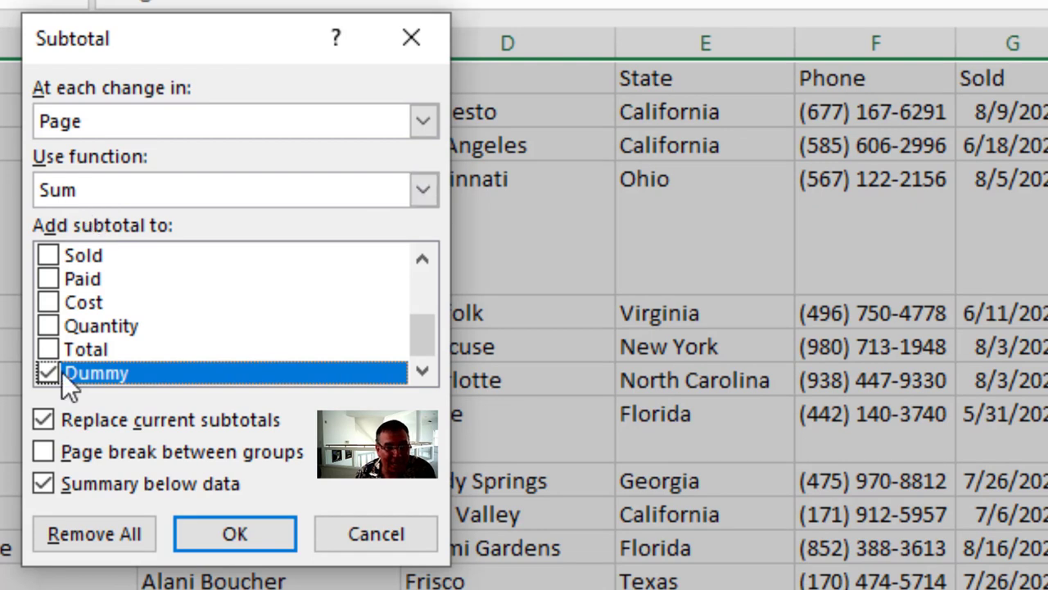
{"action": "left_click", "coordinate": [42, 452]}
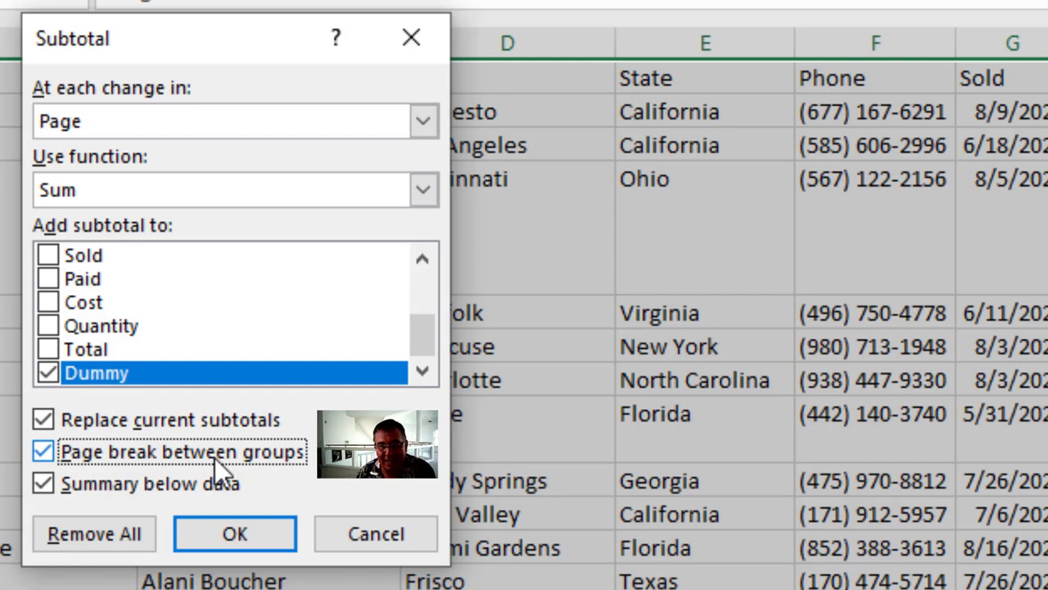
{"action": "left_click", "coordinate": [231, 530]}
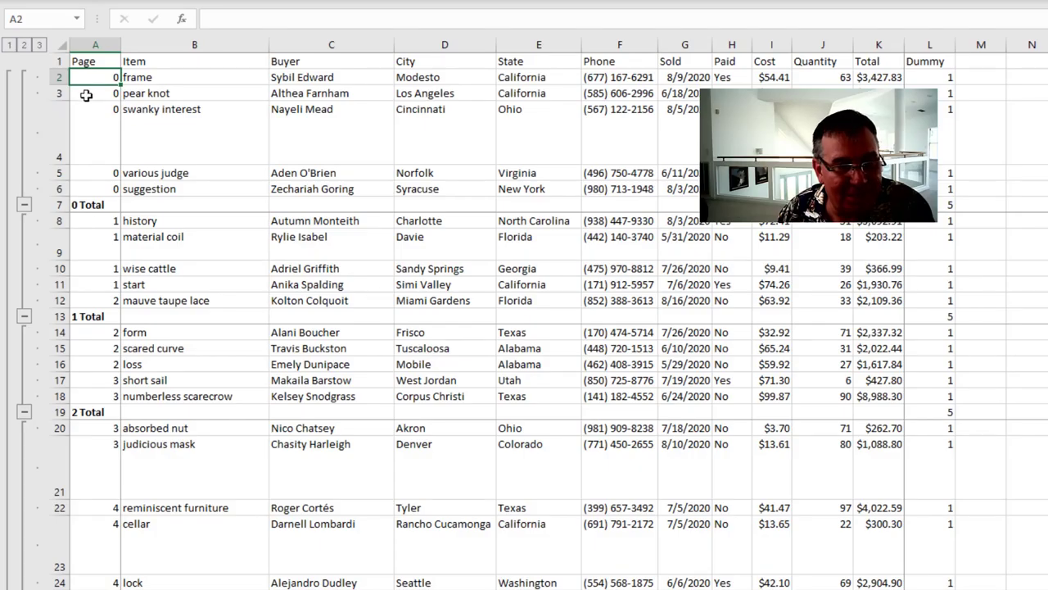
- Widen the Page column, hide both the Page and Dummy helper columns, and select cell B2
{"action": "left_click_drag", "start_coordinate": [119, 45], "coordinate": [167, 45]}
{"action": "left_click", "coordinate": [120, 45]}
{"action": "right_click", "coordinate": [120, 47]}
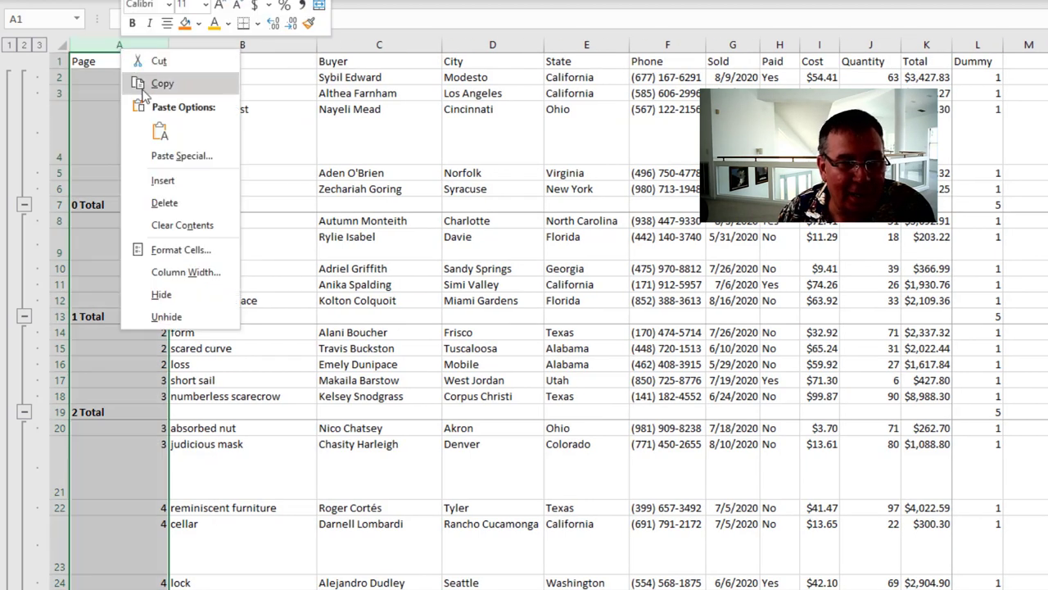
{"action": "left_click", "coordinate": [161, 297]}
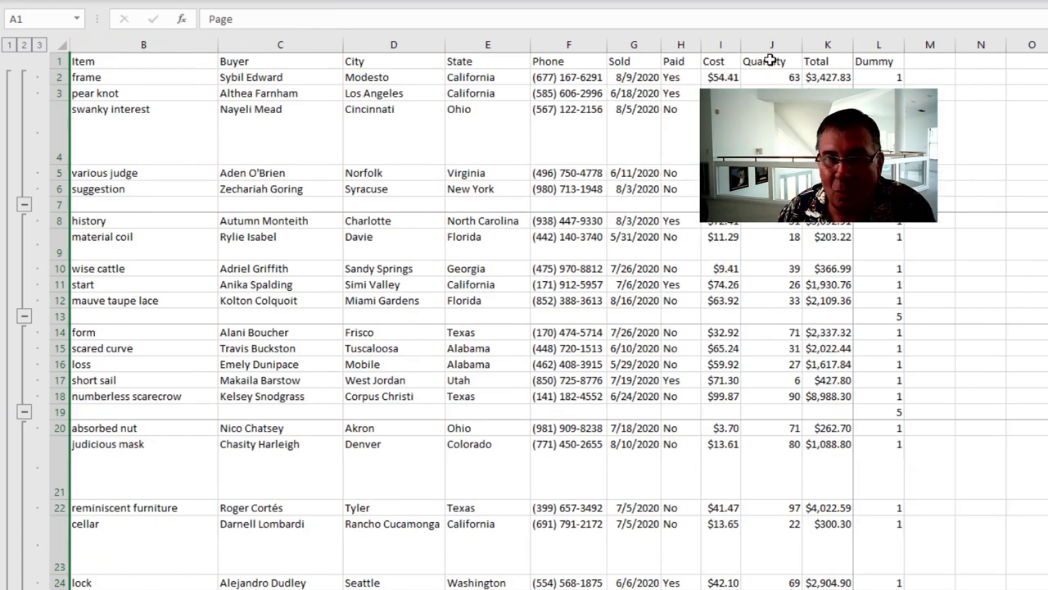
{"action": "right_click", "coordinate": [887, 41]}
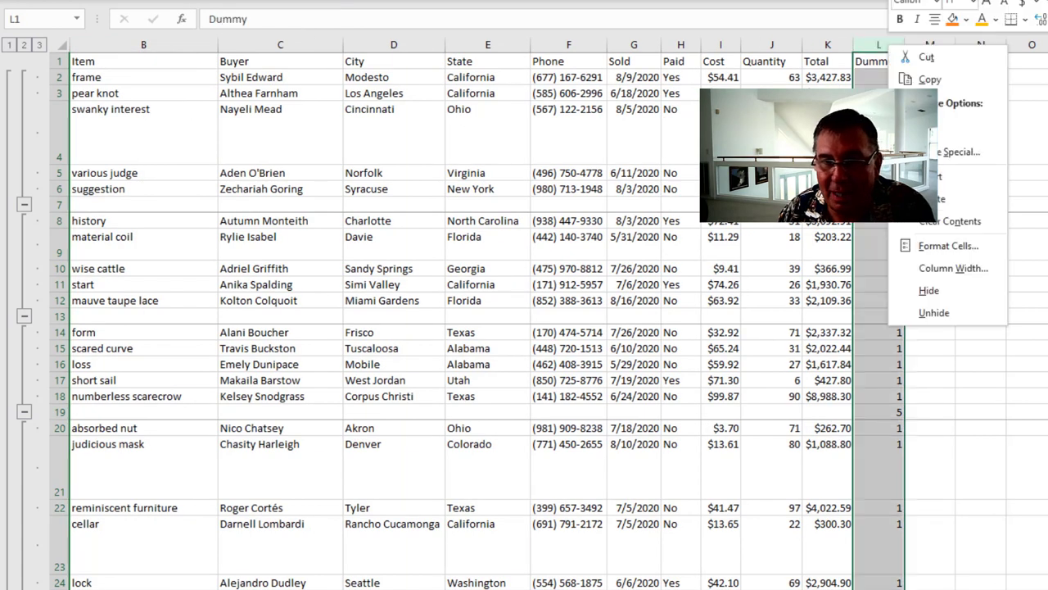
{"action": "left_click", "coordinate": [931, 289]}
{"action": "left_click", "coordinate": [133, 74]}
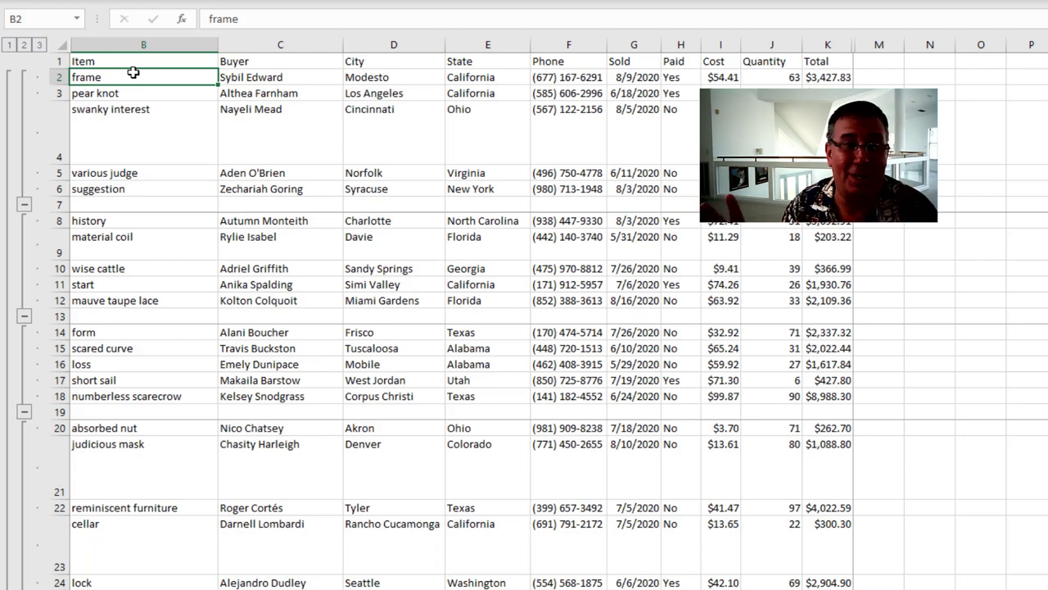
- Check the five-row pages and repeated headings in the print preview, and return to the worksheet
{"action": "key", "text": "ctrl+p"}
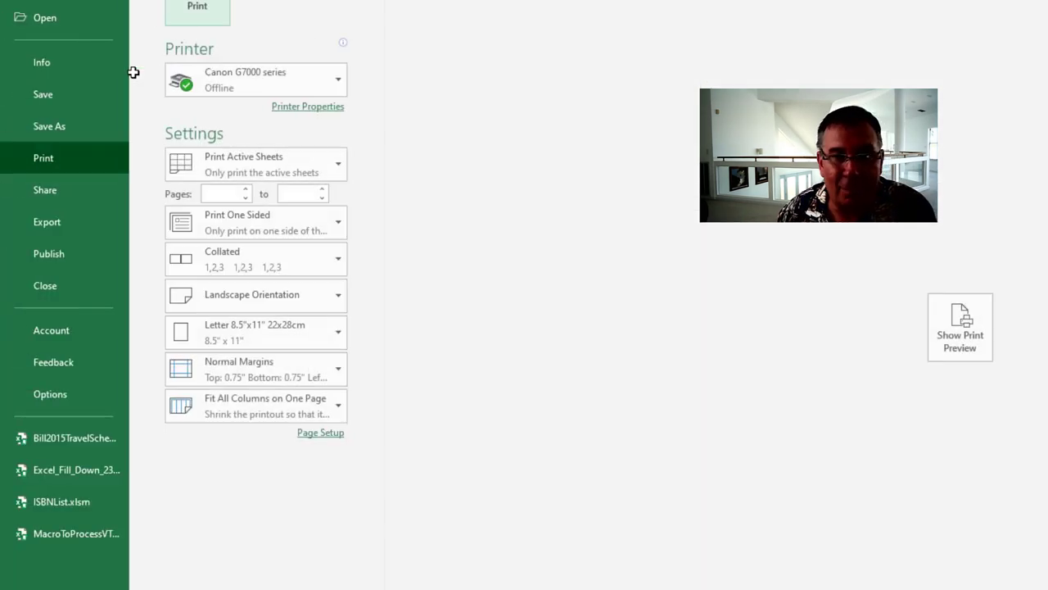
{"action": "left_click", "coordinate": [937, 327]}
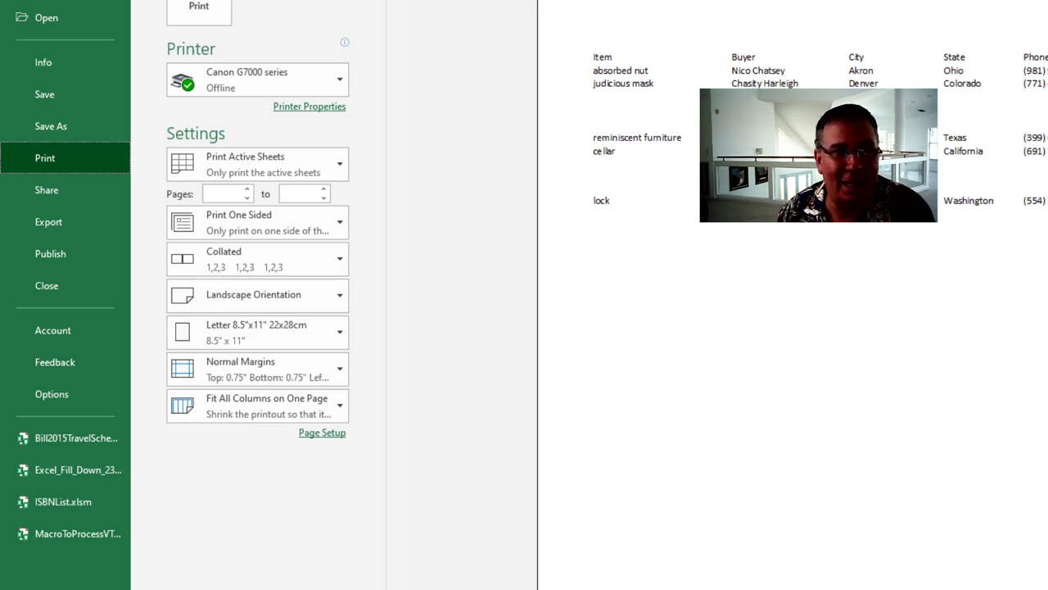
{"action": "key", "text": "Escape"}
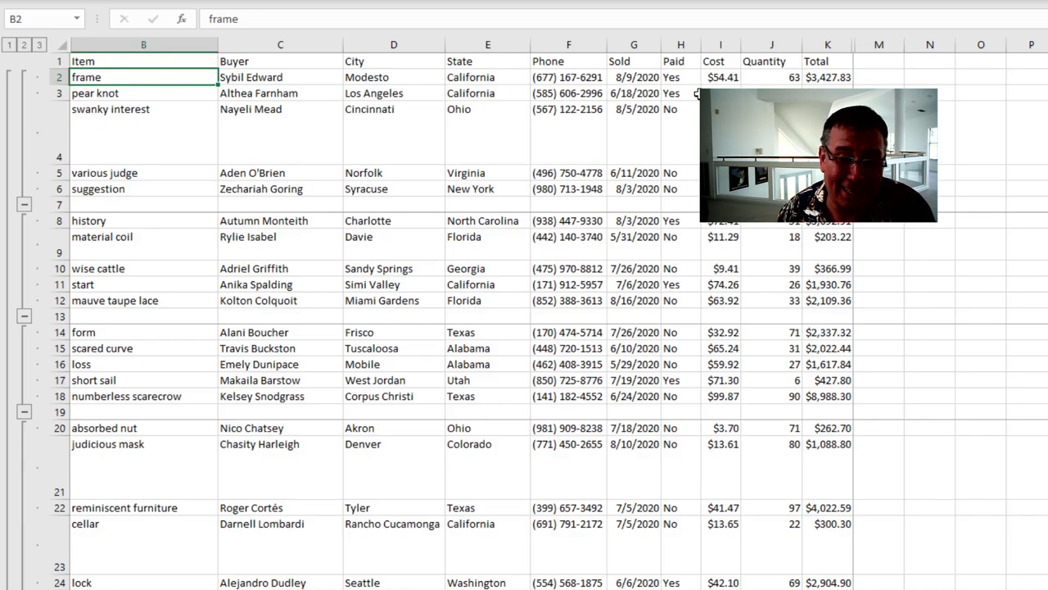